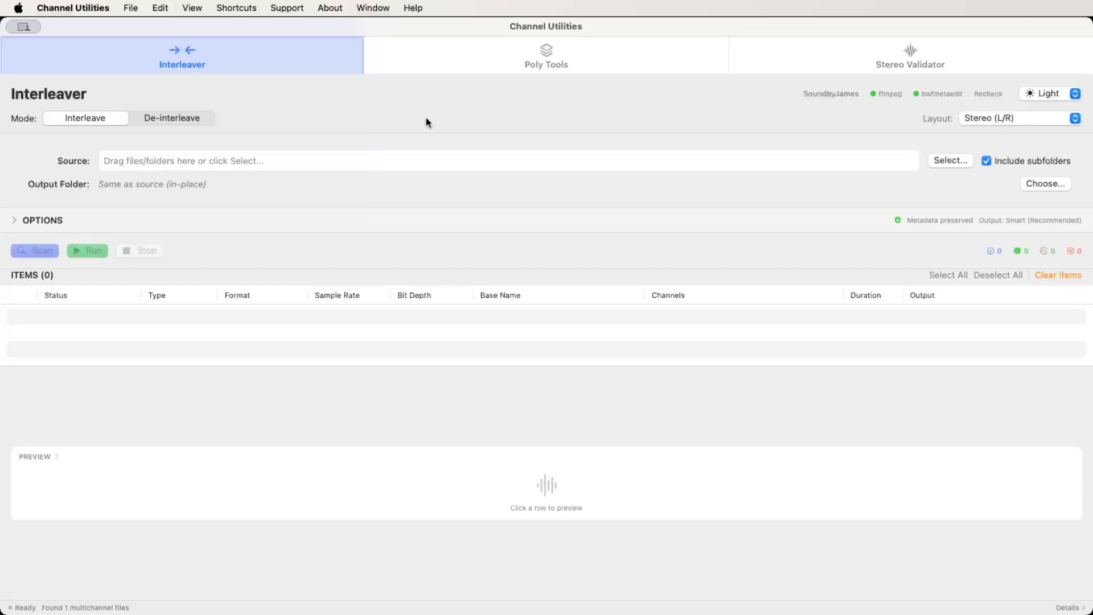
Look through the Poly Tools and Stereo Validator sections and return to the Interleaver.
{"action": "left_click", "coordinate": [515, 62]}
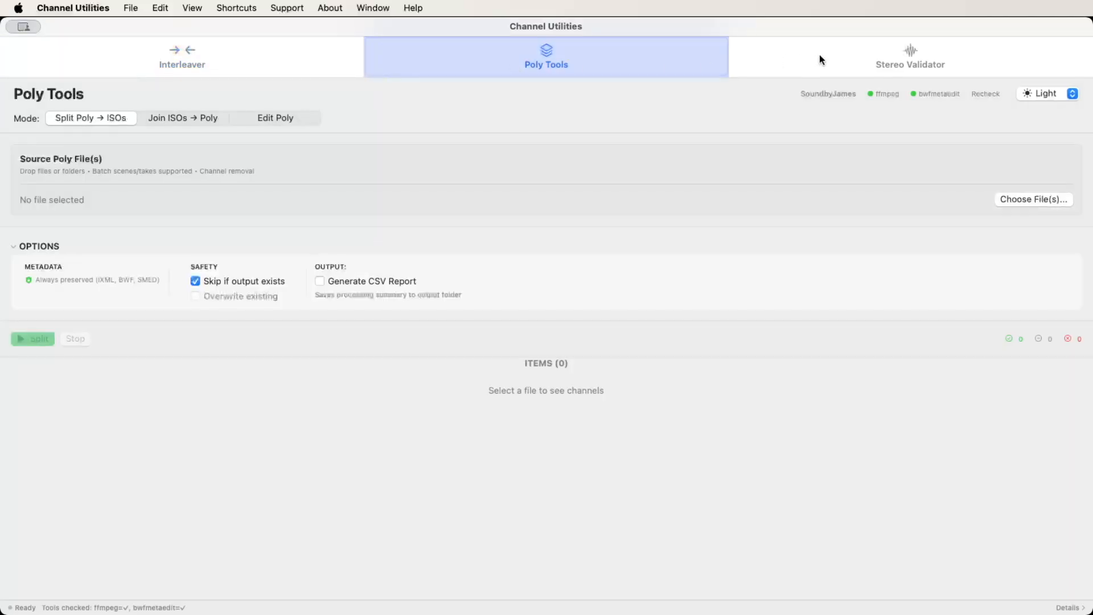
{"action": "left_click", "coordinate": [887, 66]}
{"action": "key", "text": "super+1"}
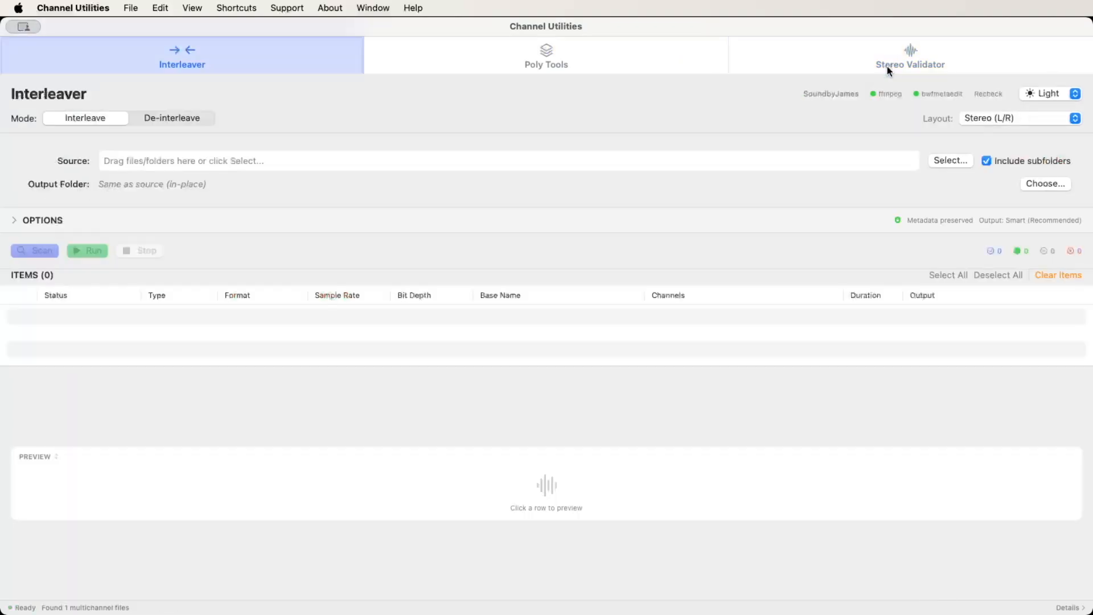
{"action": "key", "text": "super+2"}
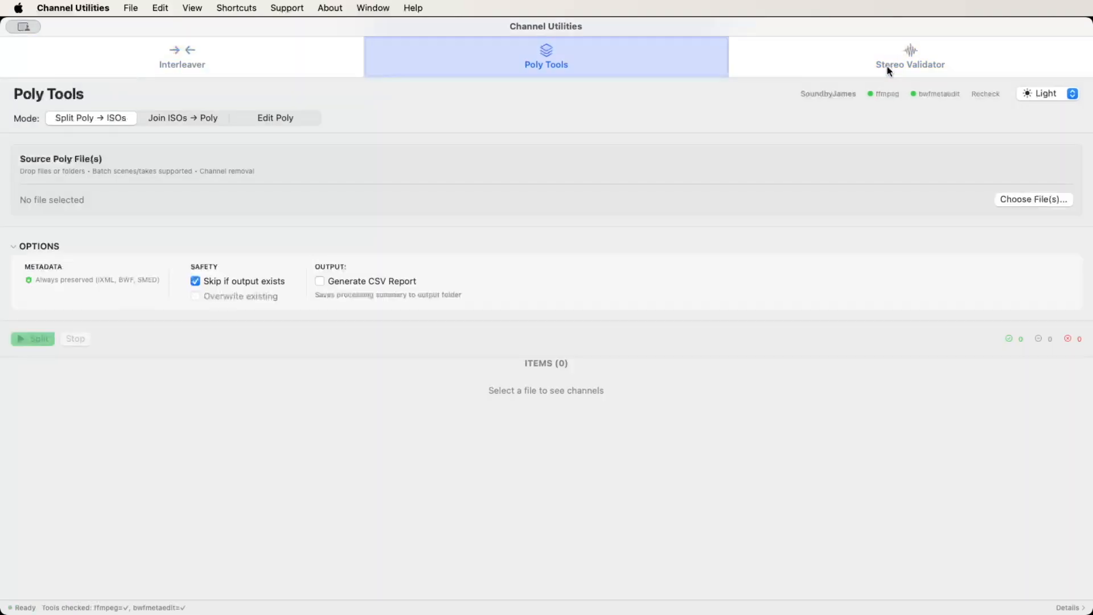
{"action": "key", "text": "super+3"}
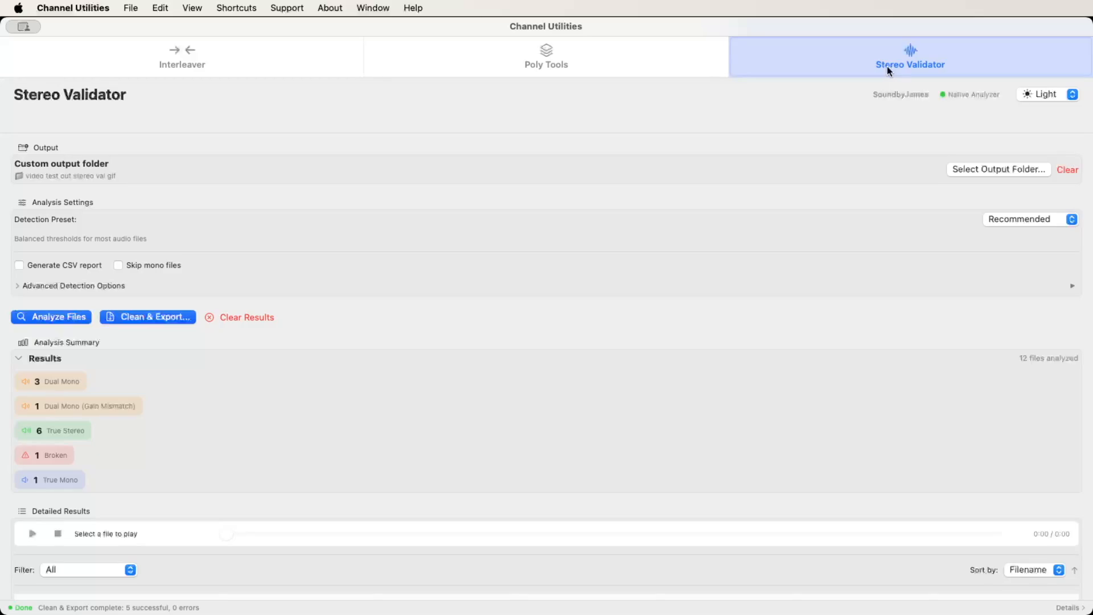
{"action": "key", "text": "super+1"}
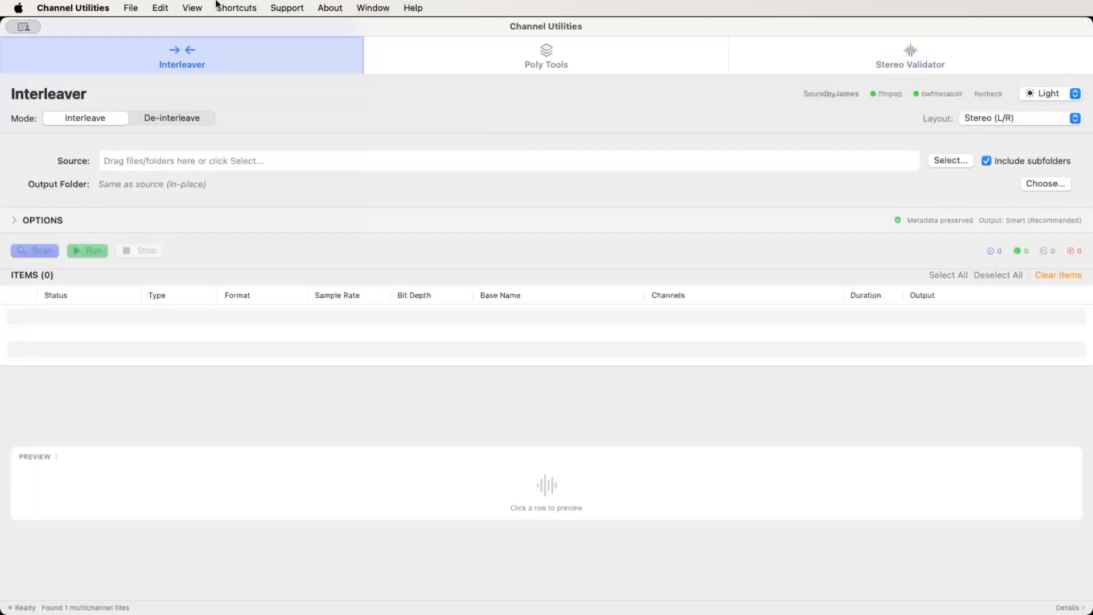
View the list of keyboard shortcuts and close it.
{"action": "left_click", "coordinate": [235, 7]}
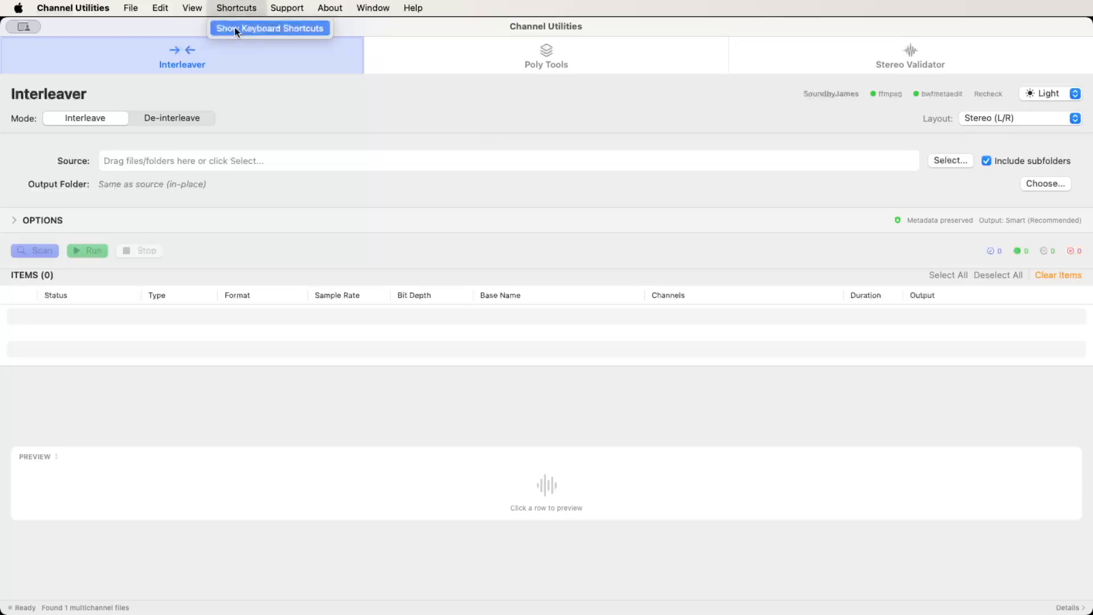
{"action": "left_click", "coordinate": [234, 28]}
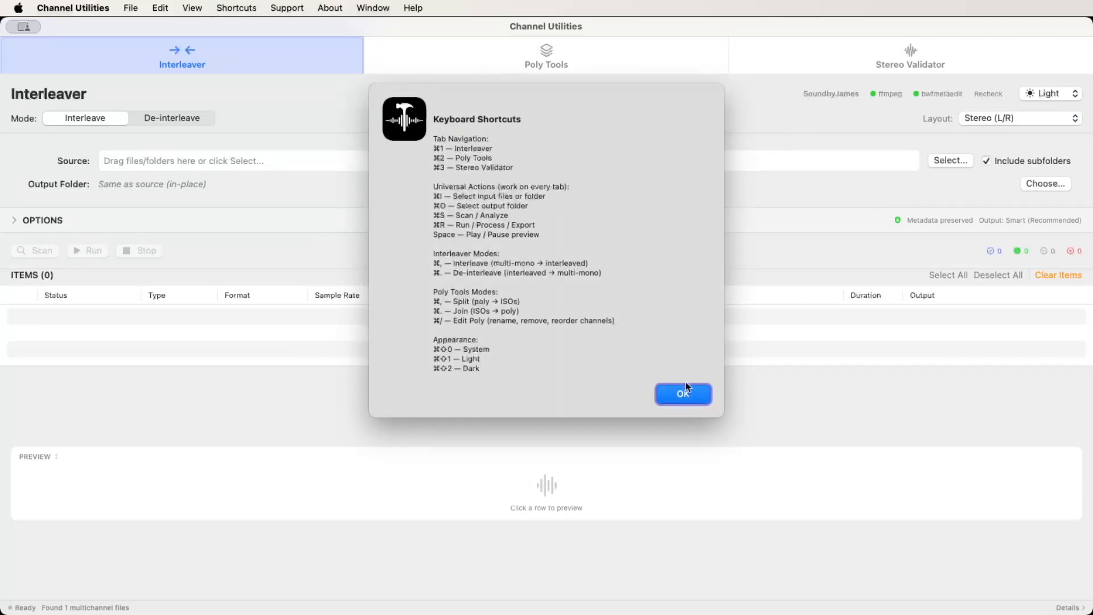
{"action": "left_click", "coordinate": [683, 393]}
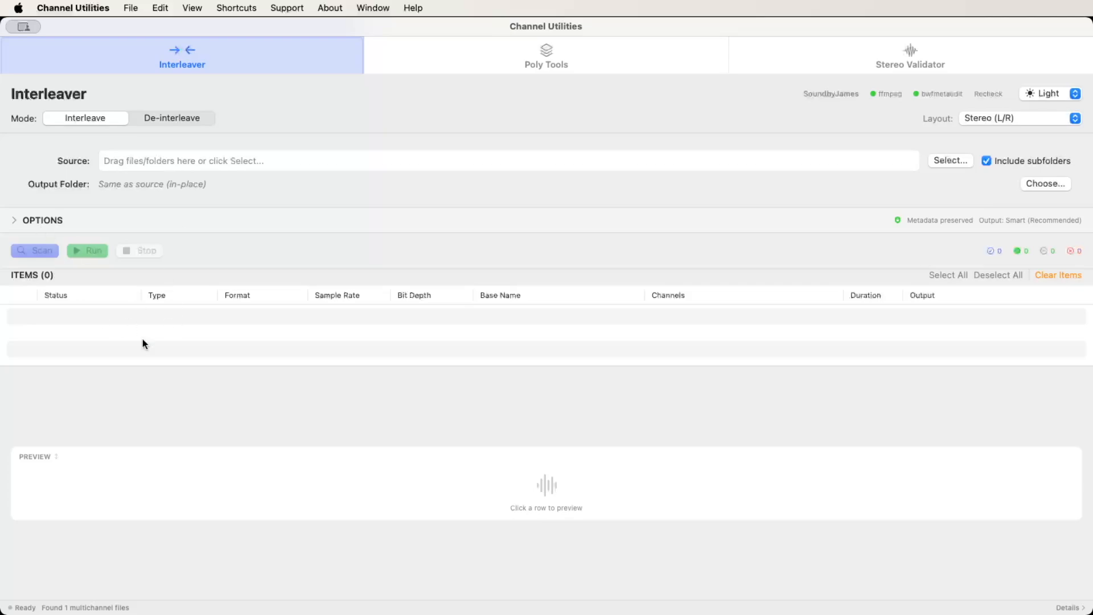
Revisit Poly Tools and Stereo Validator once more, ending on the Interleaver.
{"action": "left_click", "coordinate": [498, 64]}
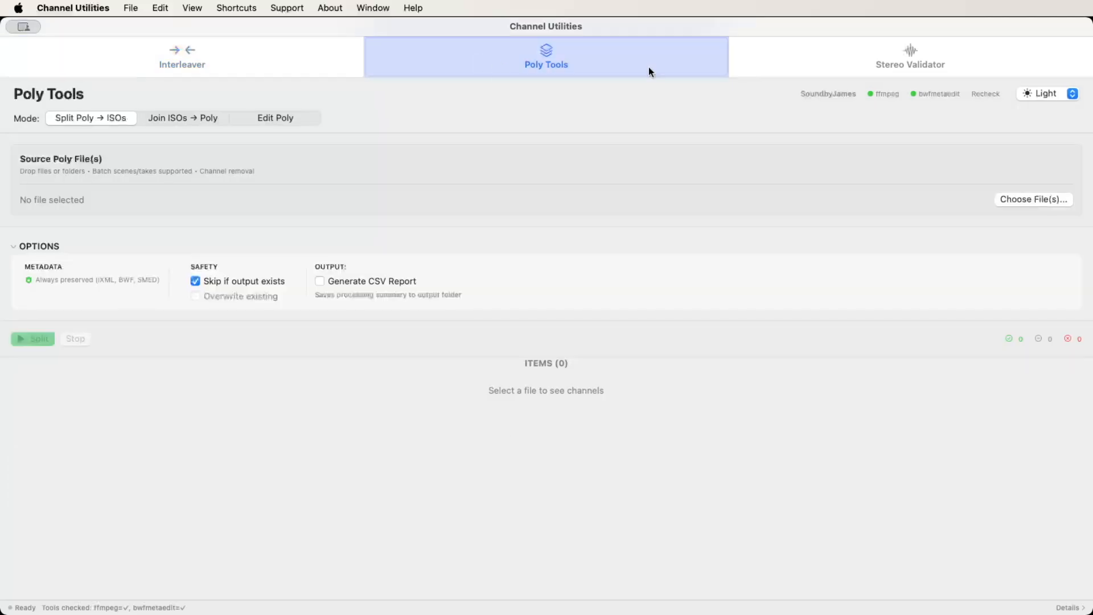
{"action": "left_click", "coordinate": [865, 54]}
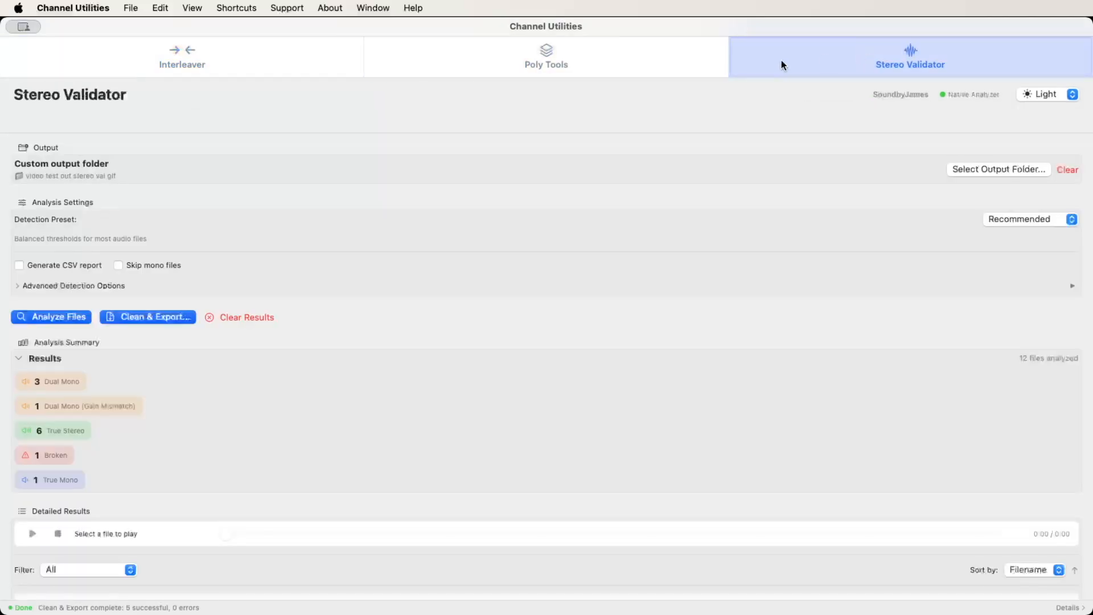
{"action": "left_click", "coordinate": [272, 56]}
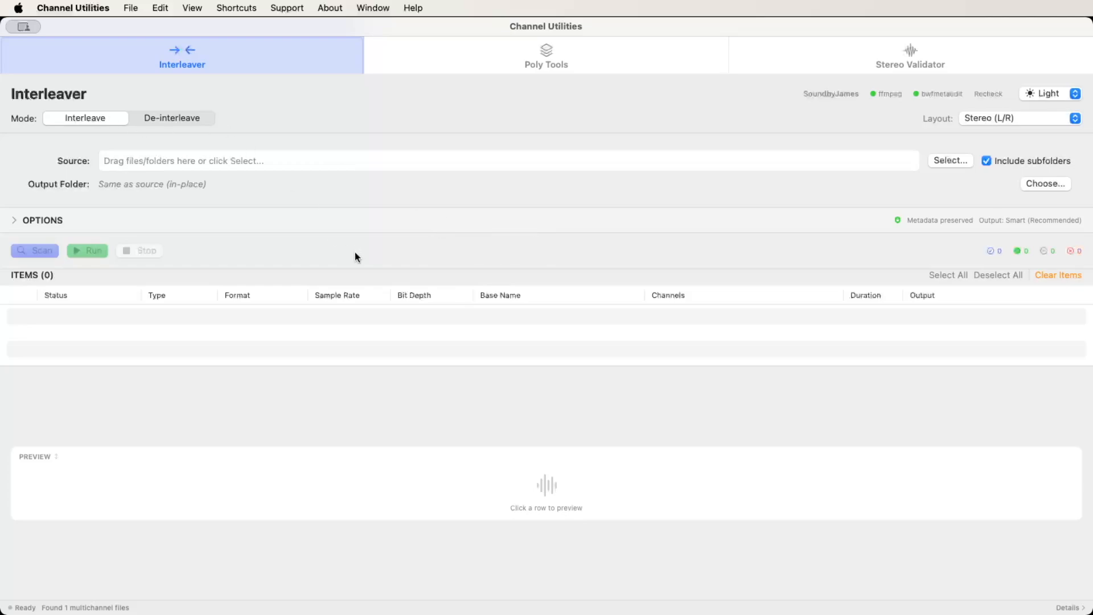
Switch the Interleaver repeatedly between De-interleave and Interleave modes to compare them, ending on Interleave.
{"action": "key", "text": "Right"}
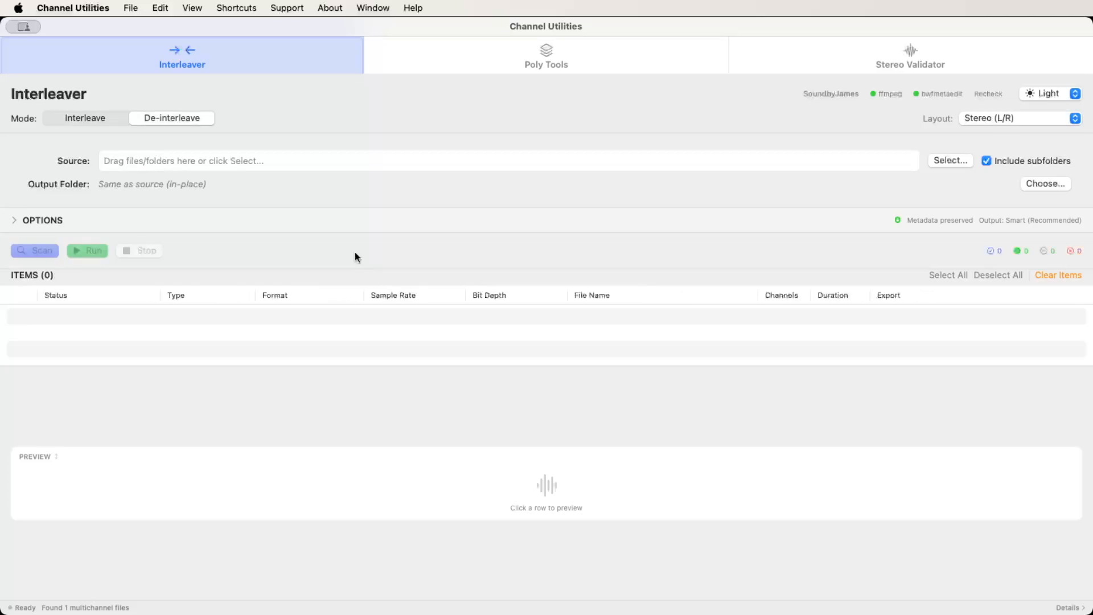
{"action": "key", "text": "Left"}
{"action": "key", "text": "Right"}
{"action": "key", "text": "Left"}
{"action": "key", "text": "Right"}
{"action": "key", "text": "Left"}
{"action": "key", "text": "Right"}
{"action": "key", "text": "Left"}
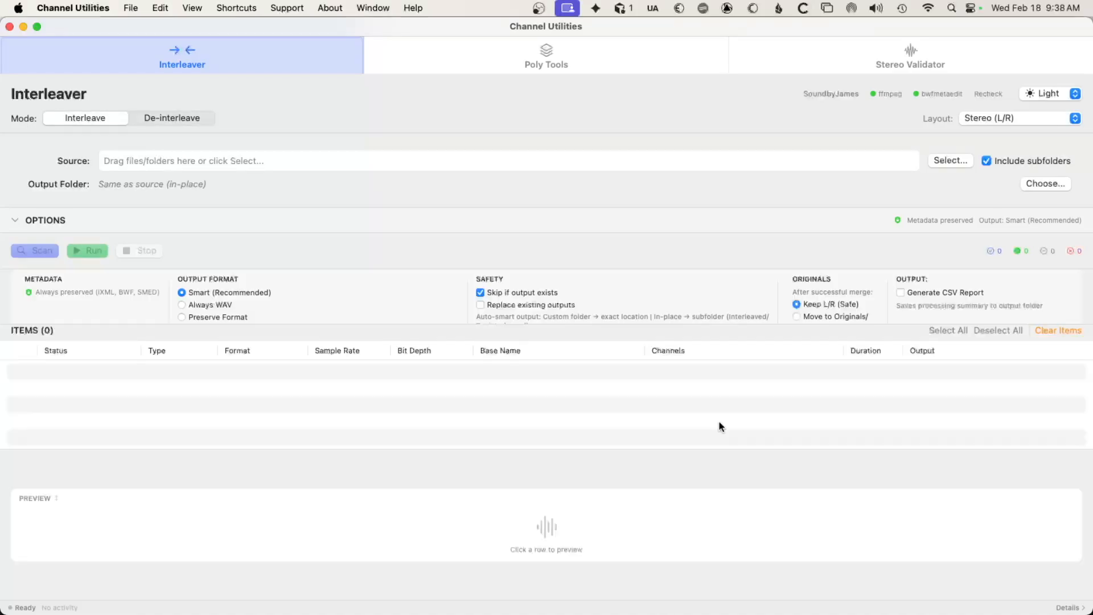
Load the LR_Pairs_For_Interleave folder as the source and expand the Interleaver's processing options.
{"action": "key", "text": "super+o"}
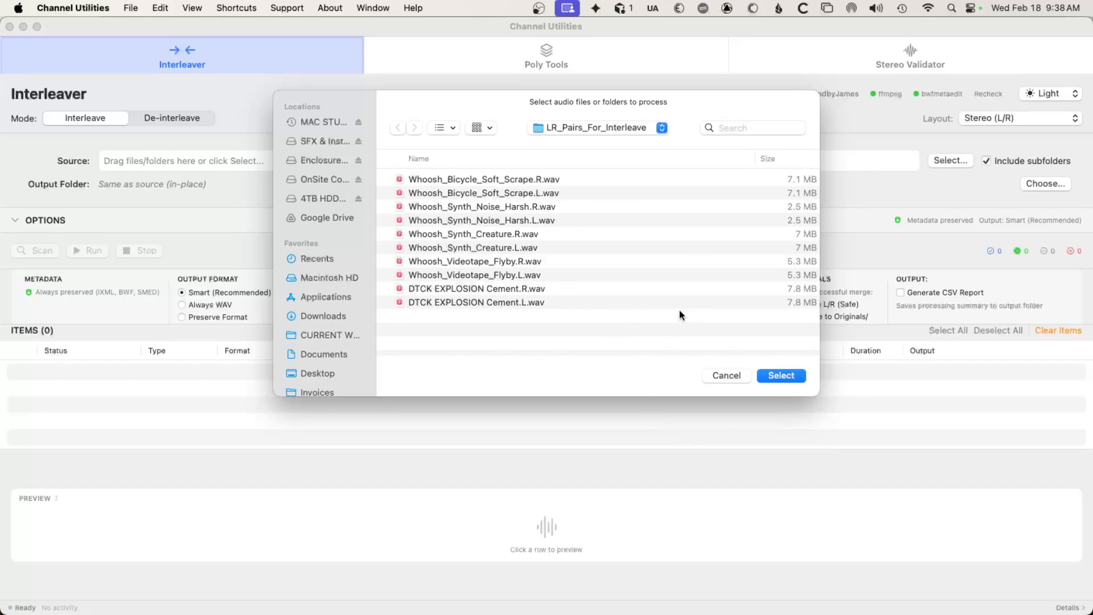
{"action": "key", "text": "Return"}
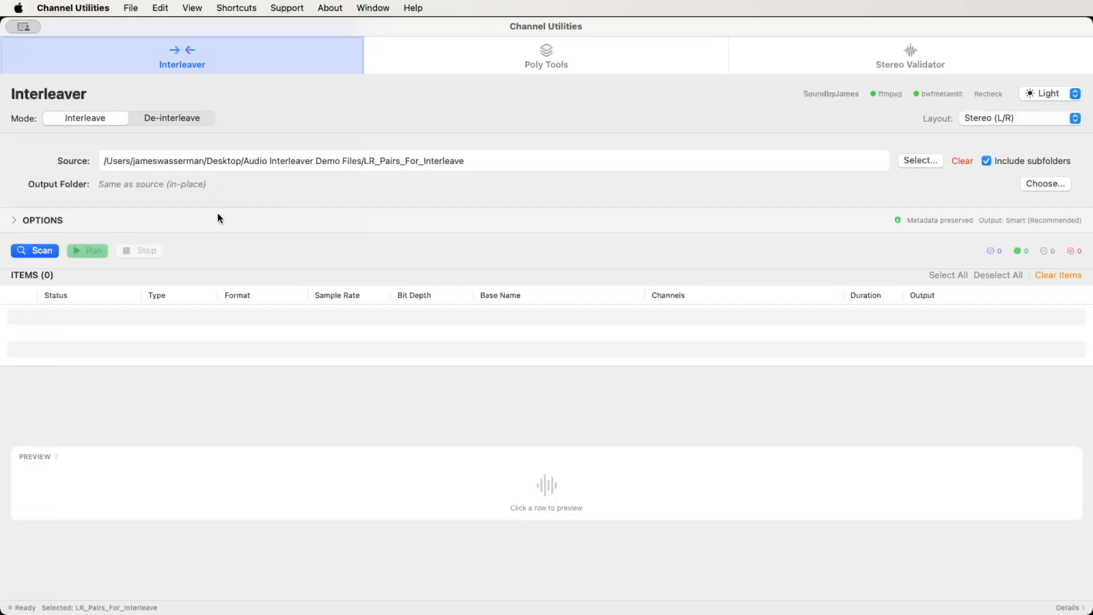
{"action": "left_click", "coordinate": [15, 220]}
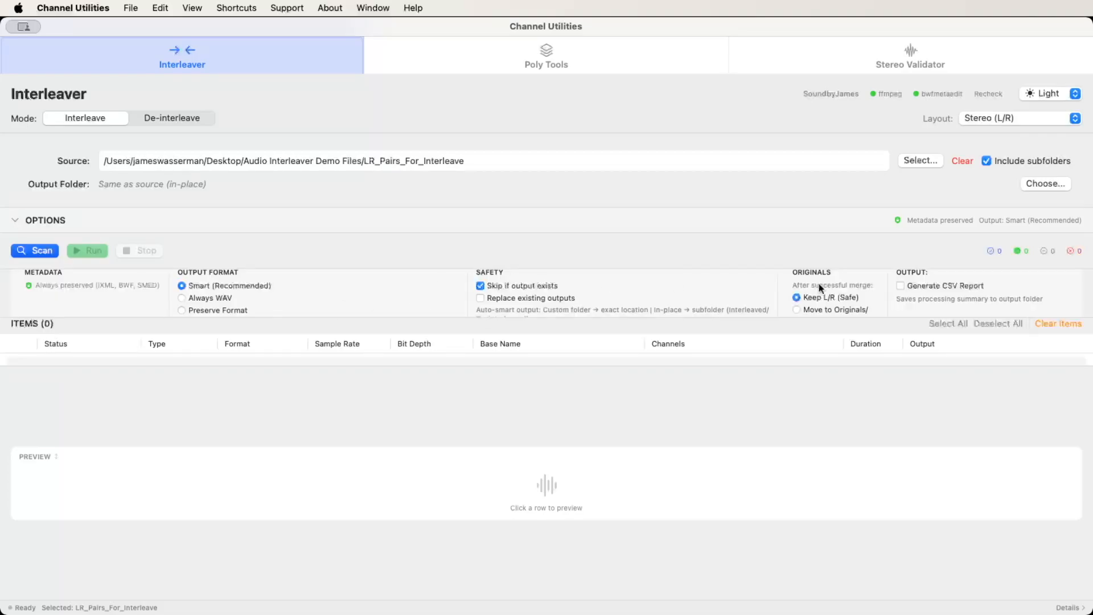
Try the Delete L/R (Expert) setting for the original files and switch back to Keep L/R (Safe).
{"action": "scroll", "coordinate": [831, 291], "scroll_direction": "down", "scroll_amount": 2}
{"action": "left_click", "coordinate": [802, 294]}
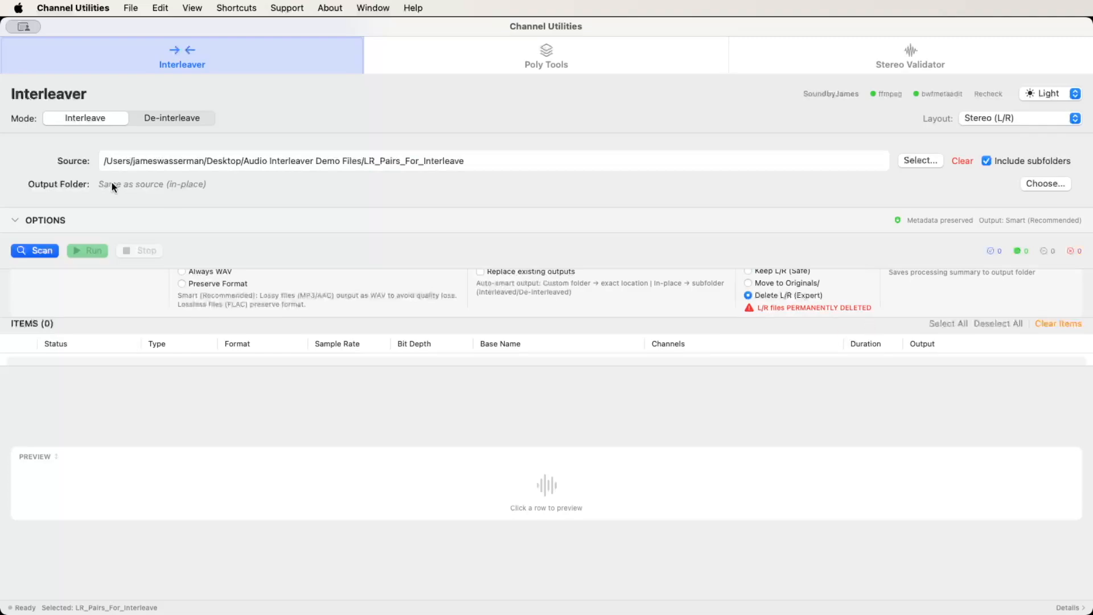
{"action": "scroll", "coordinate": [688, 278], "scroll_direction": "down", "scroll_amount": 1}
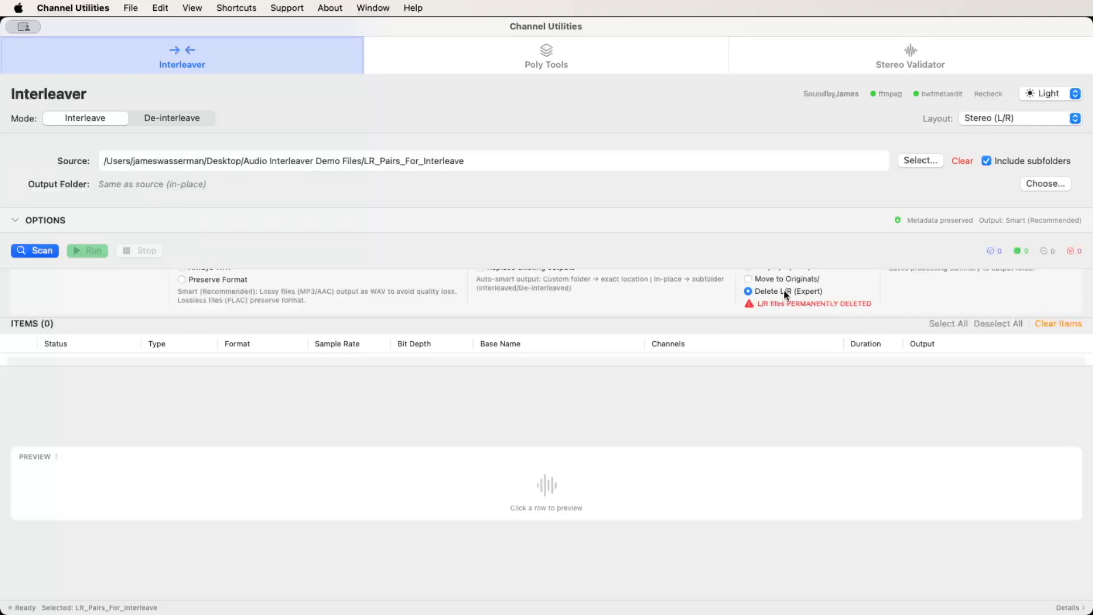
{"action": "scroll", "coordinate": [786, 294], "scroll_direction": "up", "scroll_amount": 2}
{"action": "left_click", "coordinate": [747, 285]}
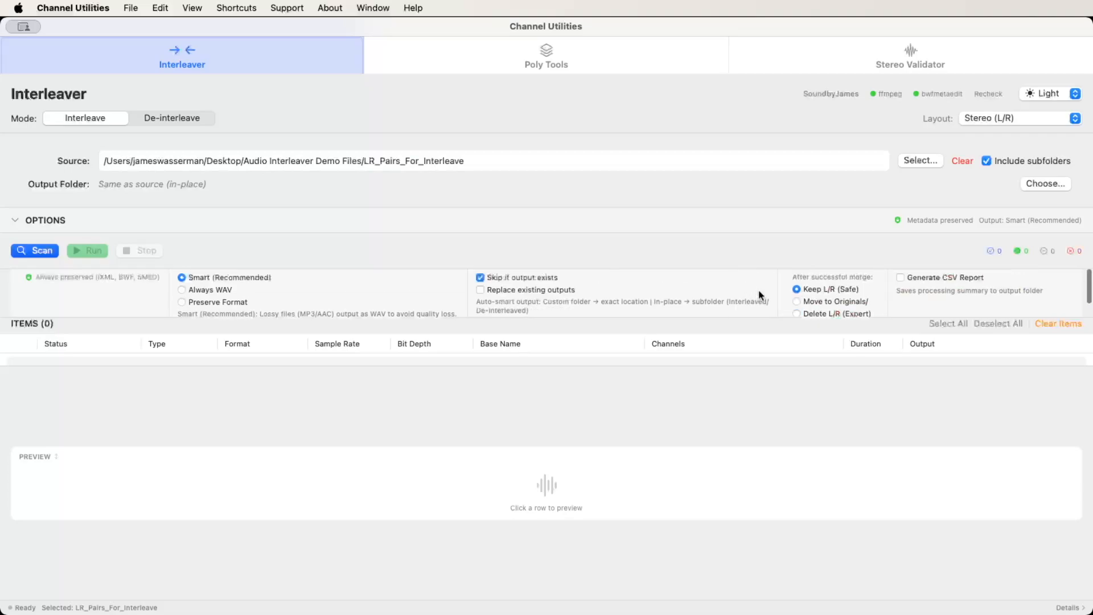
Review the originals-handling choices, selecting Delete L/R (Expert) once more before restoring Keep L/R (Safe).
{"action": "scroll", "coordinate": [852, 300], "scroll_direction": "up", "scroll_amount": 1}
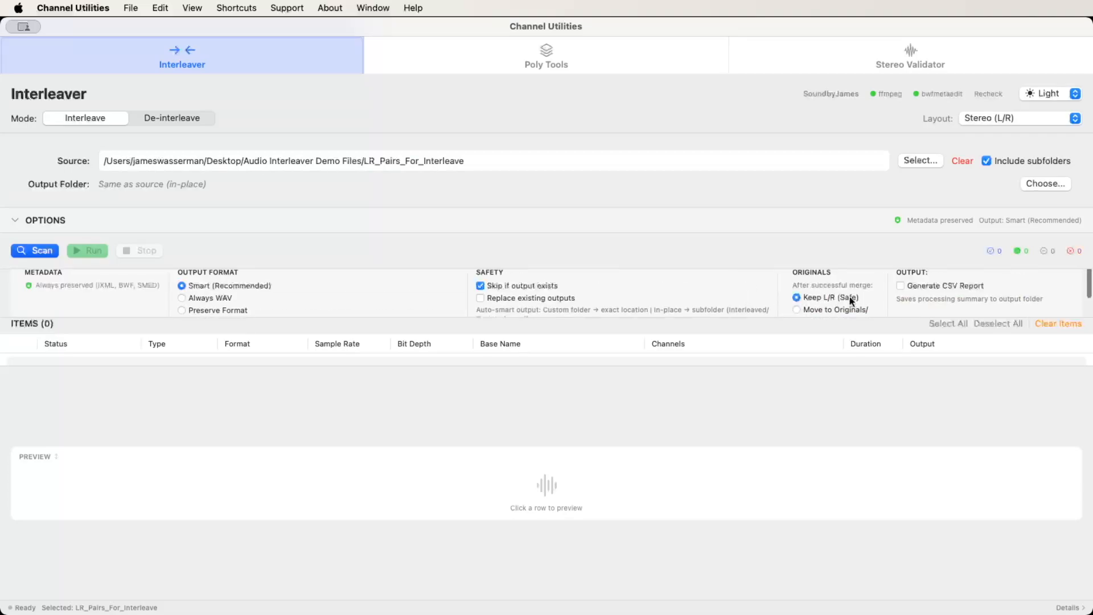
{"action": "scroll", "coordinate": [828, 295], "scroll_direction": "down", "scroll_amount": 3}
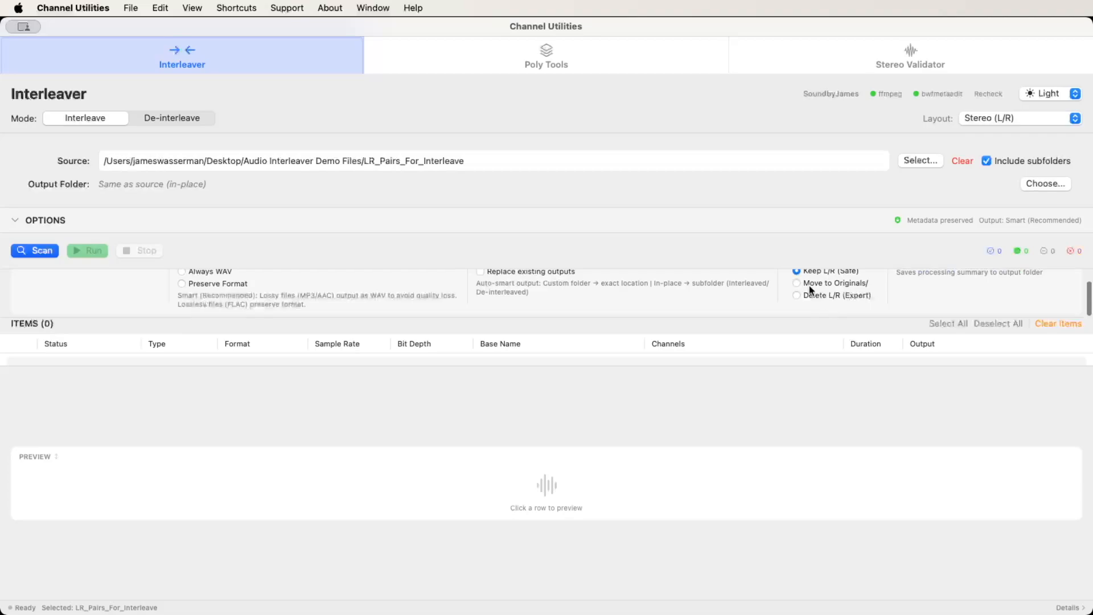
{"action": "scroll", "coordinate": [830, 297], "scroll_direction": "up", "scroll_amount": 1}
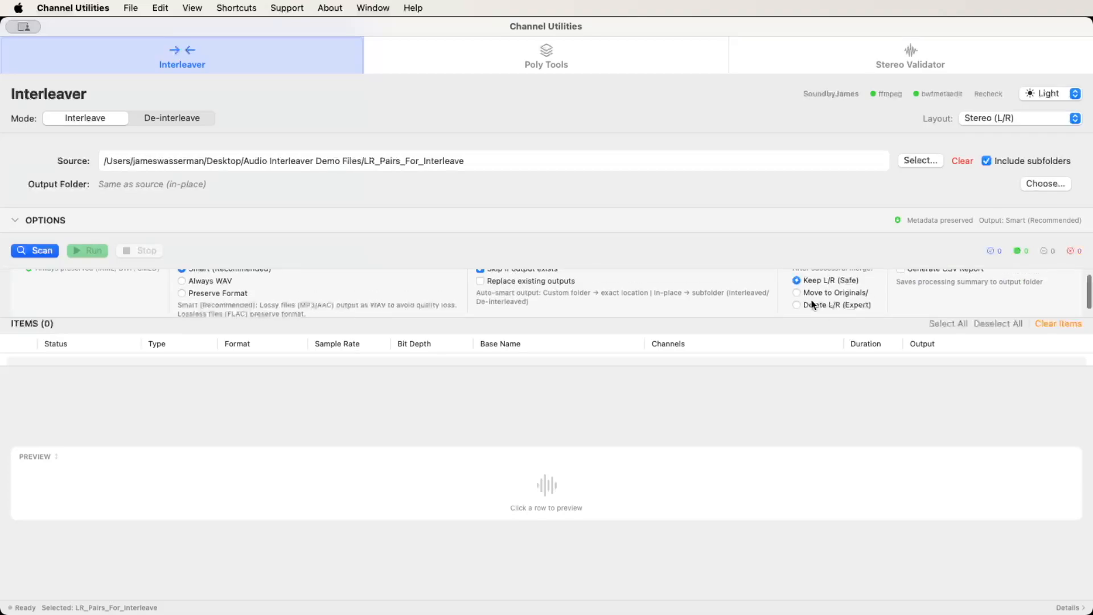
{"action": "scroll", "coordinate": [819, 301], "scroll_direction": "up", "scroll_amount": 2}
{"action": "scroll", "coordinate": [815, 300], "scroll_direction": "down", "scroll_amount": 3}
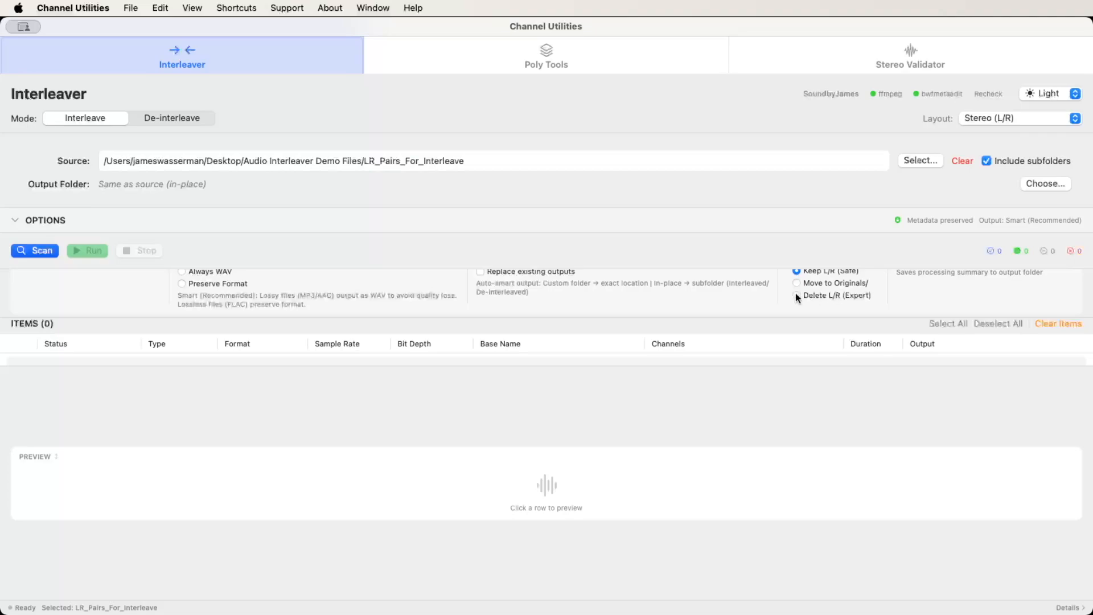
{"action": "left_click", "coordinate": [796, 295]}
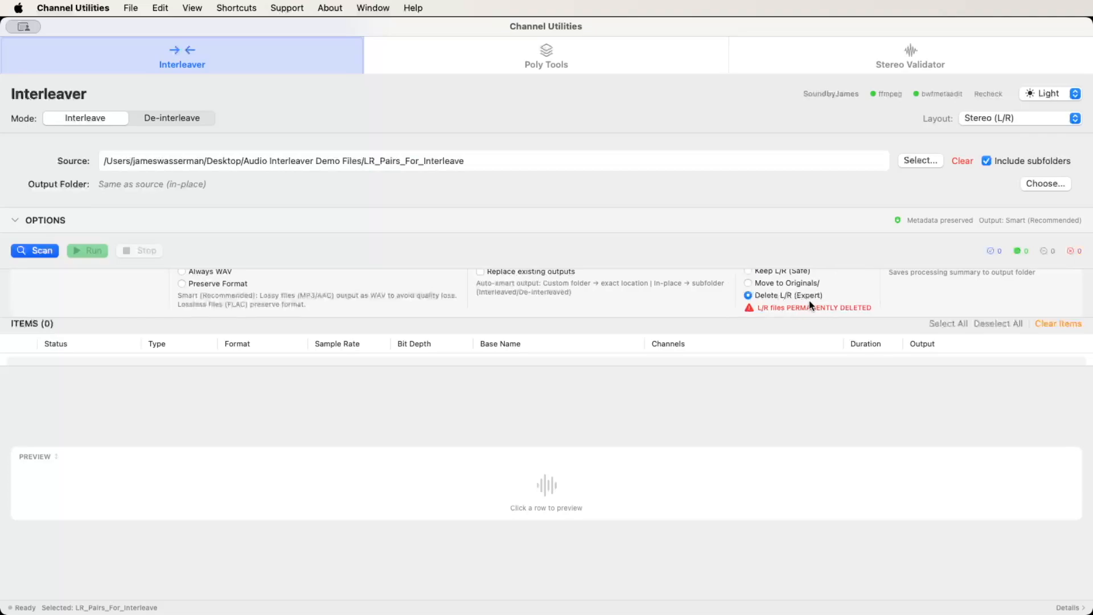
{"action": "scroll", "coordinate": [774, 306], "scroll_direction": "up", "scroll_amount": 3}
{"action": "scroll", "coordinate": [774, 305], "scroll_direction": "down", "scroll_amount": 3}
{"action": "scroll", "coordinate": [774, 305], "scroll_direction": "up", "scroll_amount": 3}
{"action": "scroll", "coordinate": [774, 306], "scroll_direction": "down", "scroll_amount": 1}
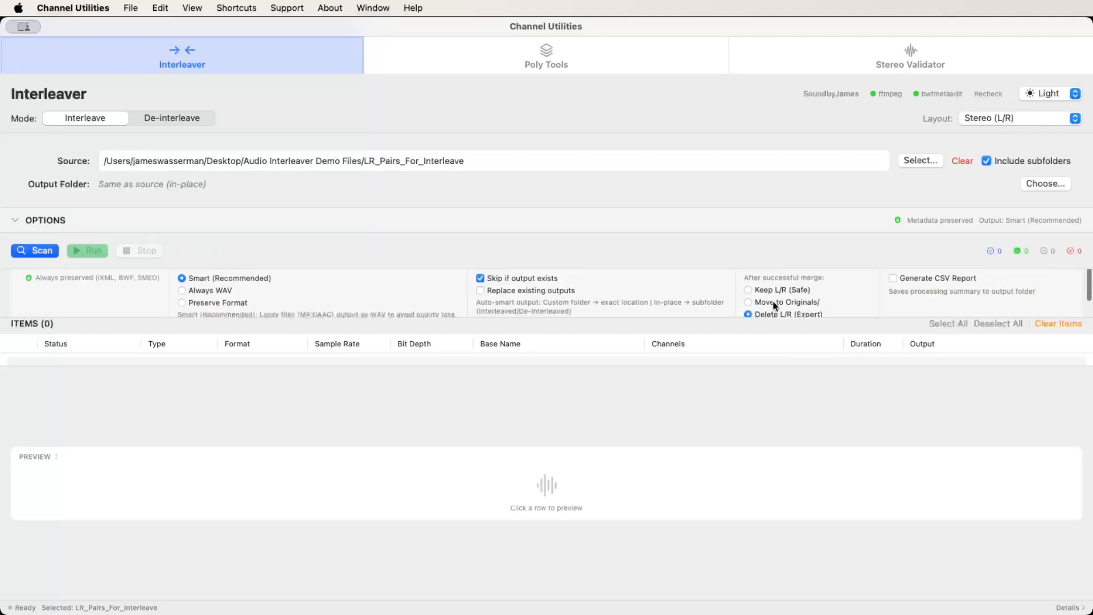
{"action": "scroll", "coordinate": [774, 306], "scroll_direction": "down", "scroll_amount": 2}
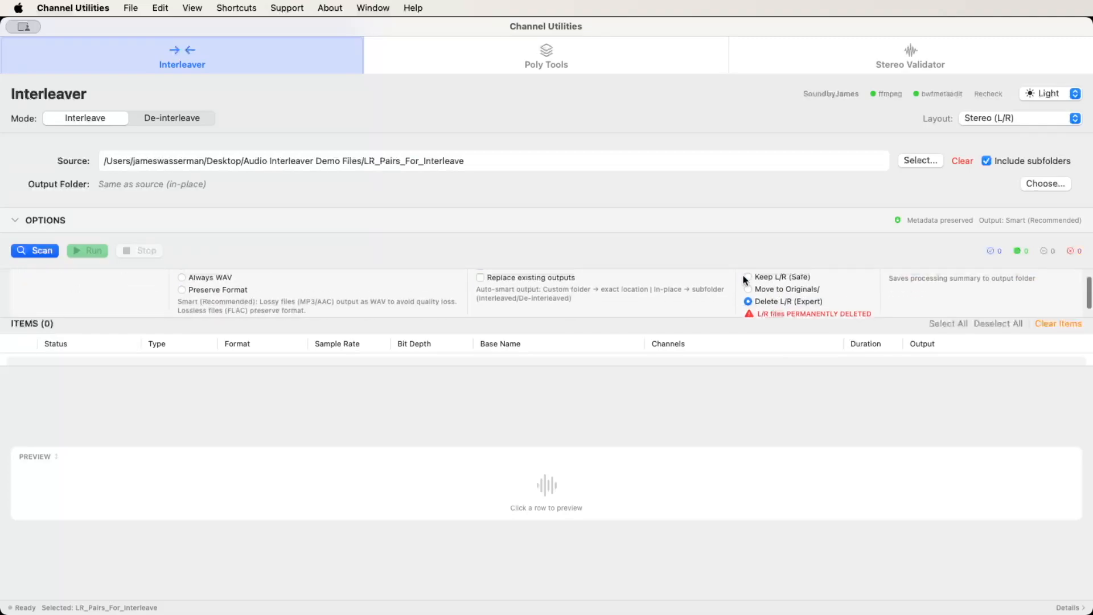
{"action": "left_click", "coordinate": [746, 277]}
{"action": "scroll", "coordinate": [801, 295], "scroll_direction": "up", "scroll_amount": 2}
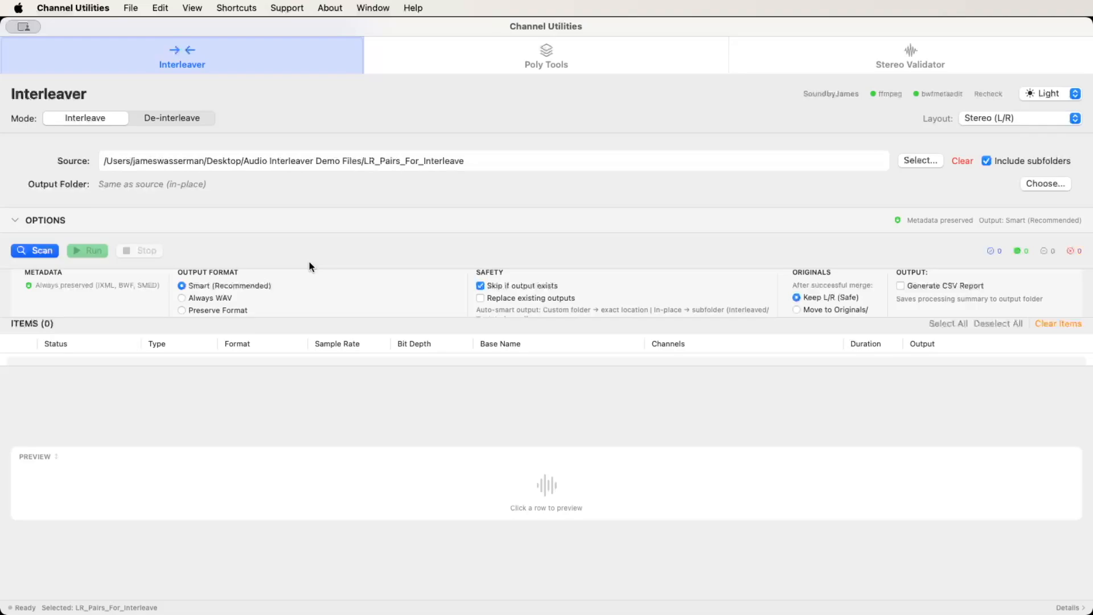
Scan the source folder for matching left and right channel files.
{"action": "key", "text": "super+o"}
{"action": "key", "text": "super+s"}
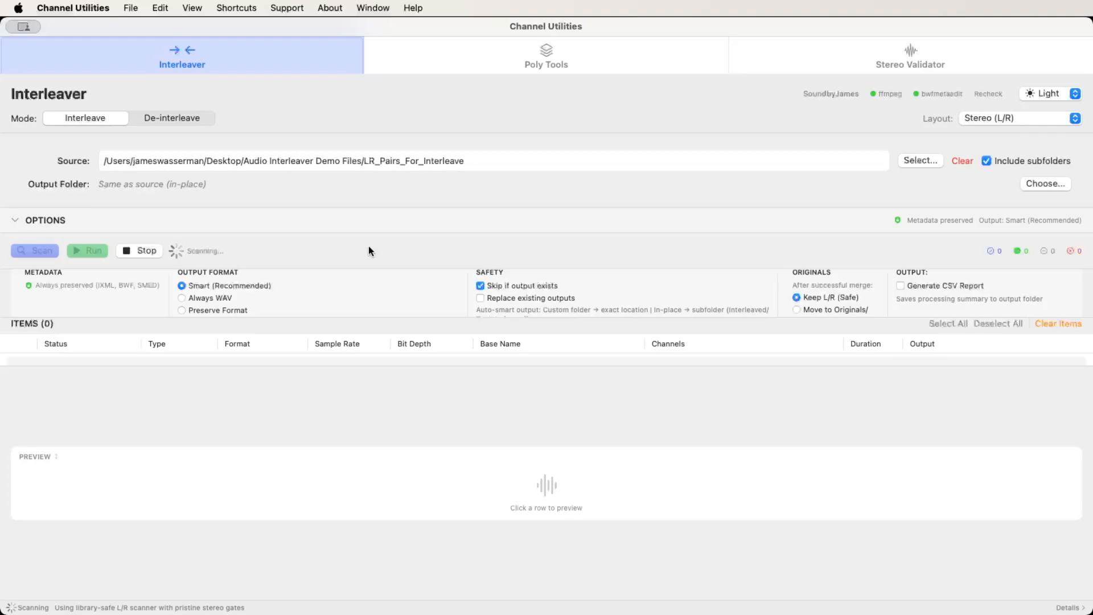
Step through the scanned items from DTCK EXPLOSION Cement onward and back to examine their waveform previews.
{"action": "left_click", "coordinate": [171, 378]}
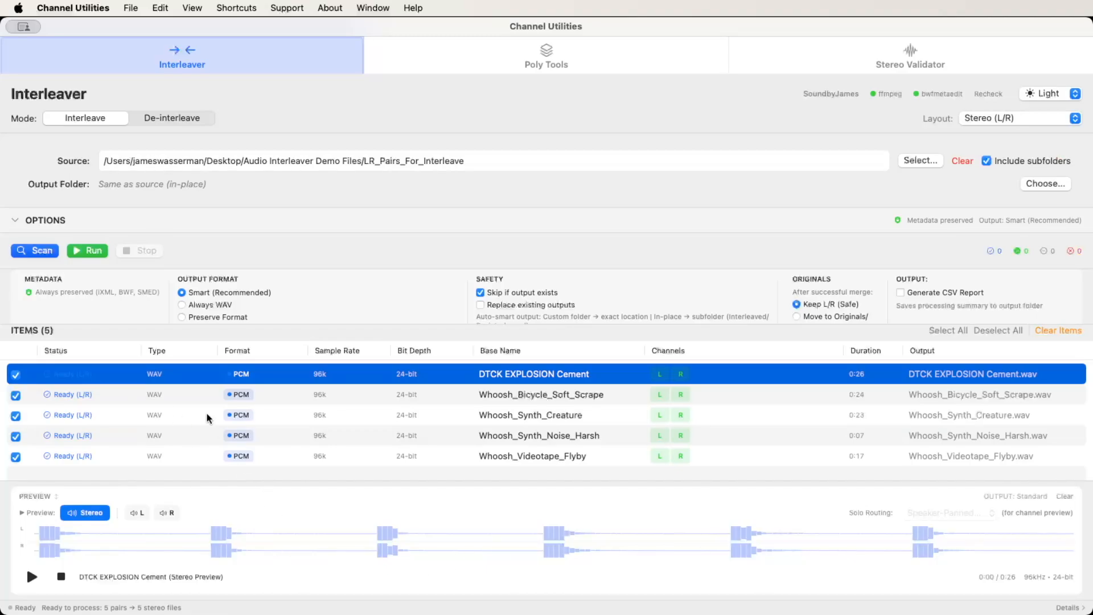
{"action": "key", "text": "Down"}
{"action": "key", "text": "Down"}
{"action": "key", "text": "Down"}
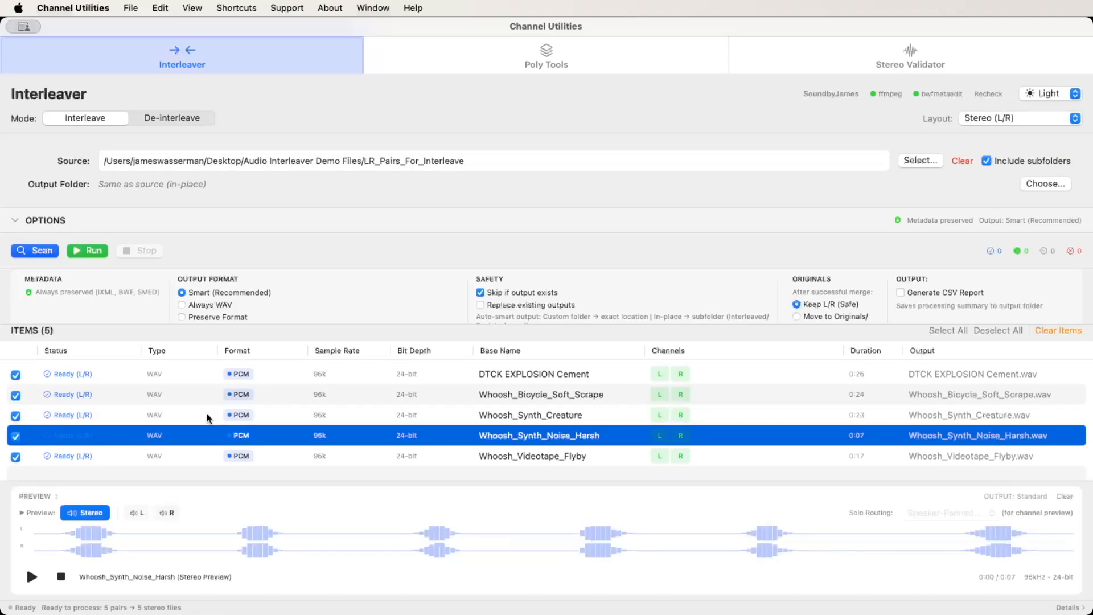
{"action": "key", "text": "Down"}
{"action": "key", "text": "Up"}
{"action": "key", "text": "Up"}
{"action": "key", "text": "Up"}
{"action": "key", "text": "Up"}
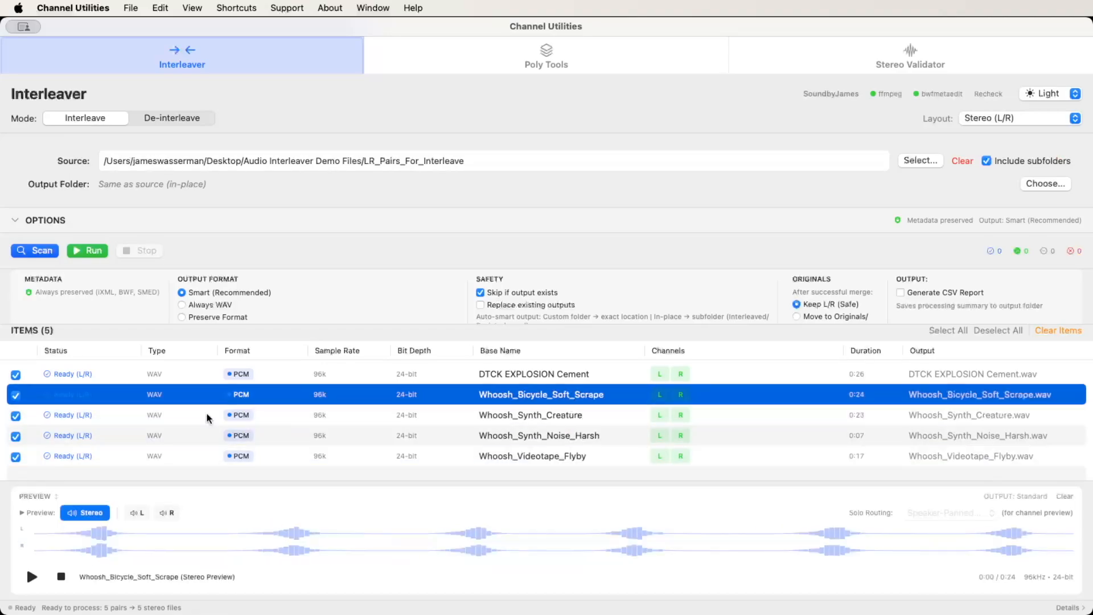
Play the stereo preview of Whoosh_Synth_Creature and solo its left and right channels in turn.
{"action": "left_click", "coordinate": [208, 416]}
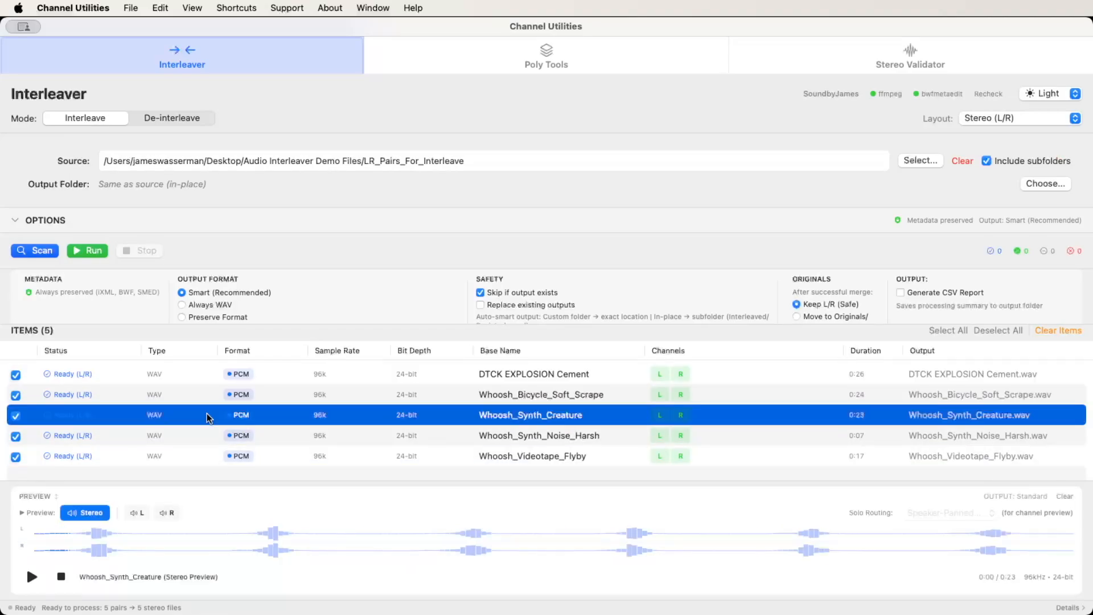
{"action": "key", "text": "space"}
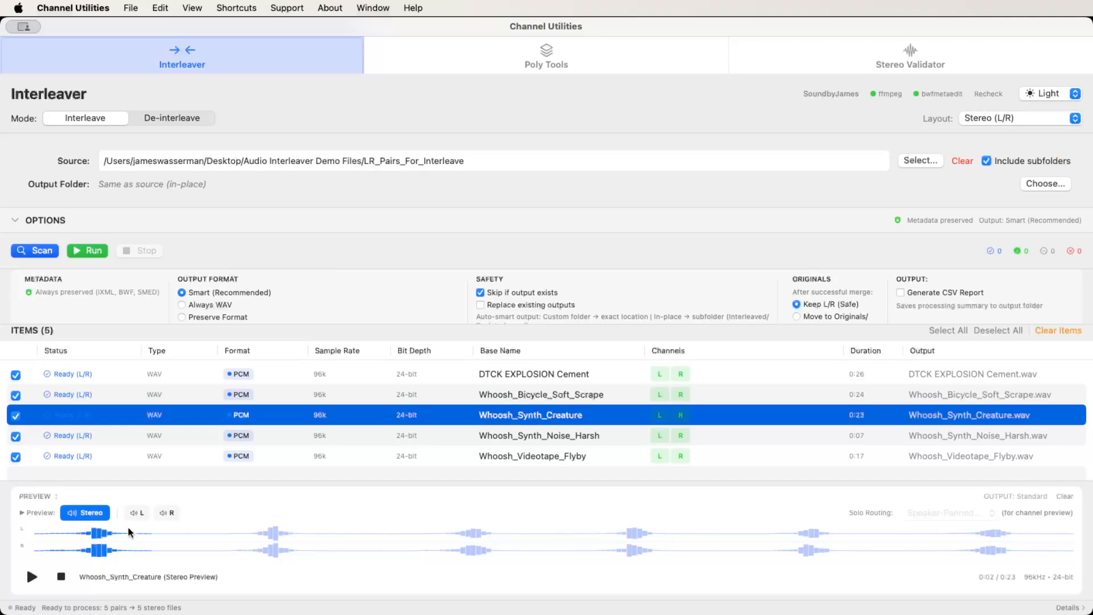
{"action": "left_click", "coordinate": [136, 512]}
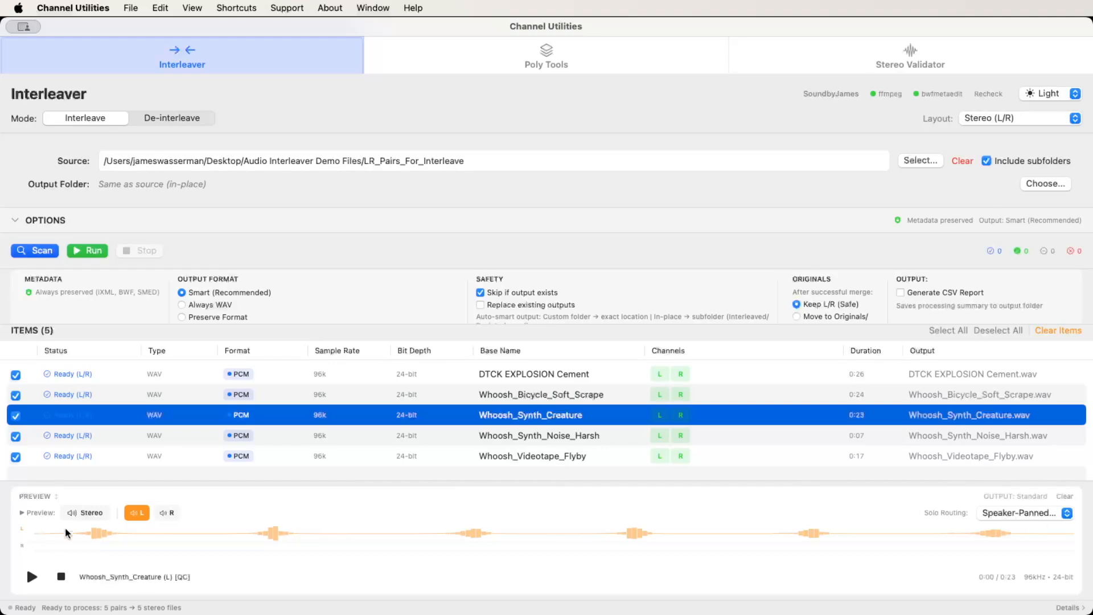
{"action": "left_click", "coordinate": [166, 512]}
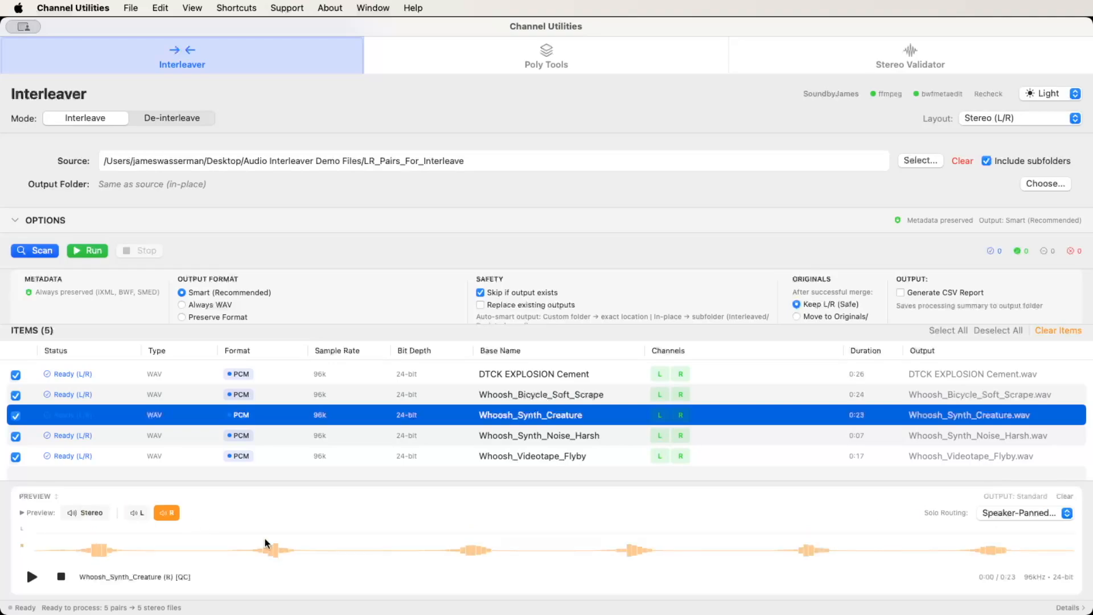
Compare Mono (Unpanned) and Speaker-Panned (QC) routing on the soloed left channel, check the right channel, and restore the stereo preview.
{"action": "left_click", "coordinate": [137, 512]}
{"action": "left_click", "coordinate": [1066, 511]}
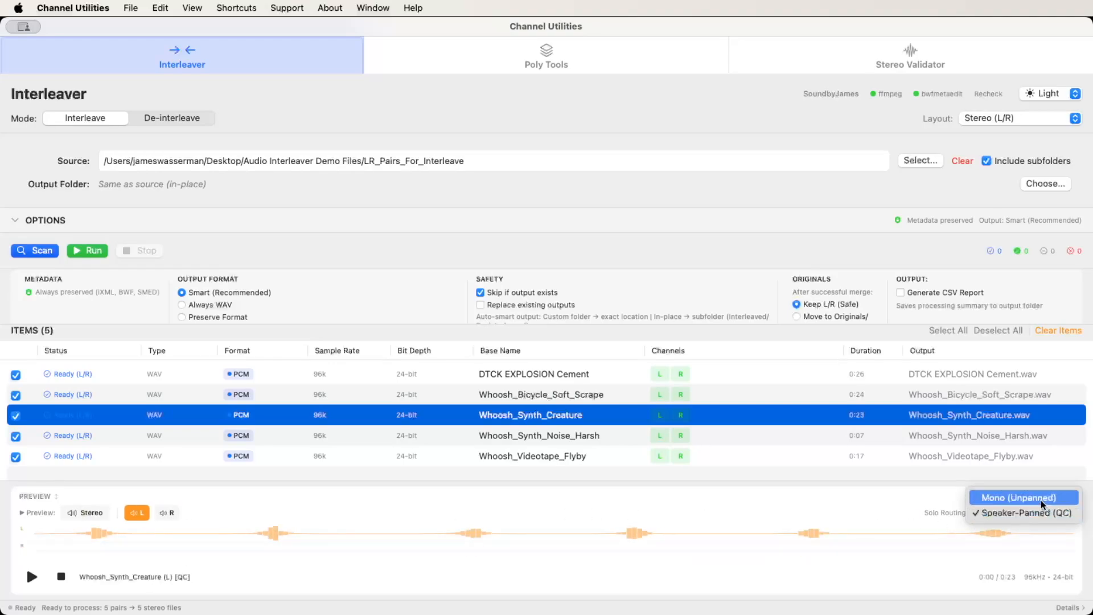
{"action": "left_click", "coordinate": [1038, 500]}
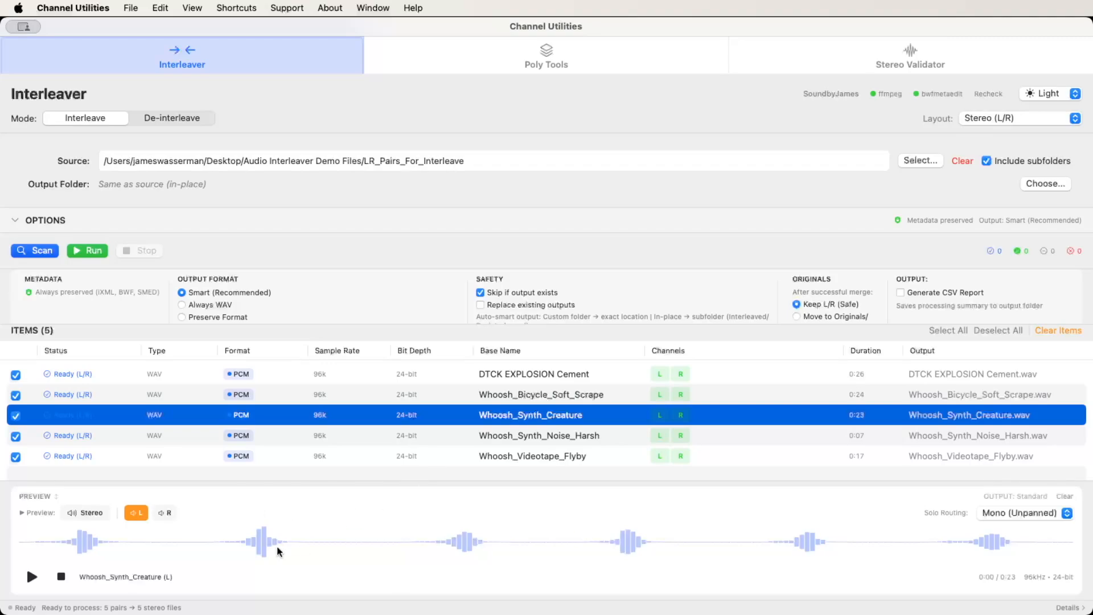
{"action": "left_click", "coordinate": [1005, 513]}
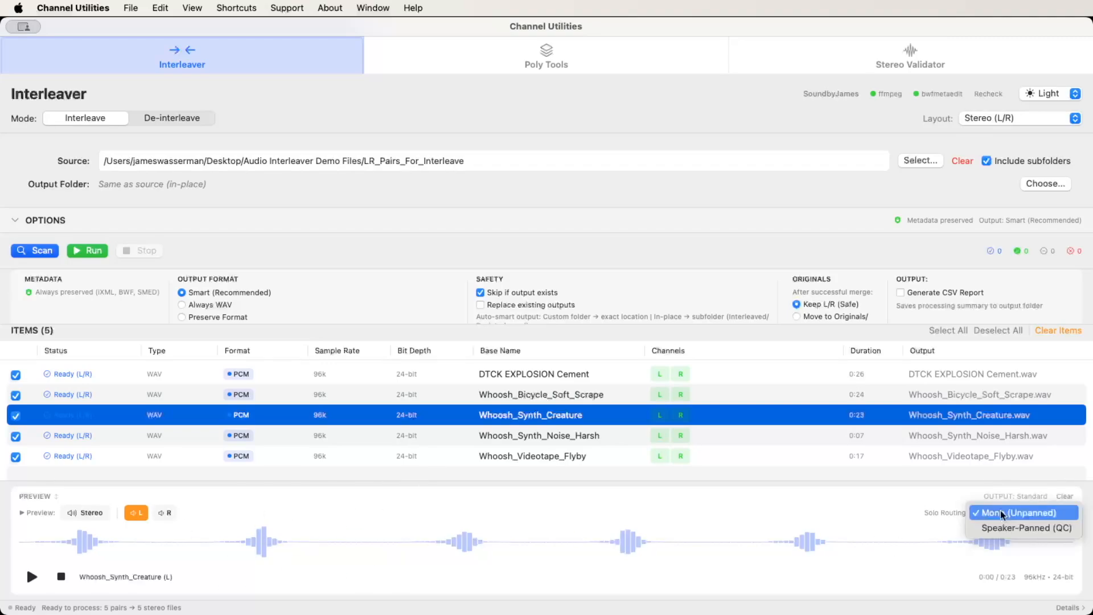
{"action": "left_click", "coordinate": [1009, 528]}
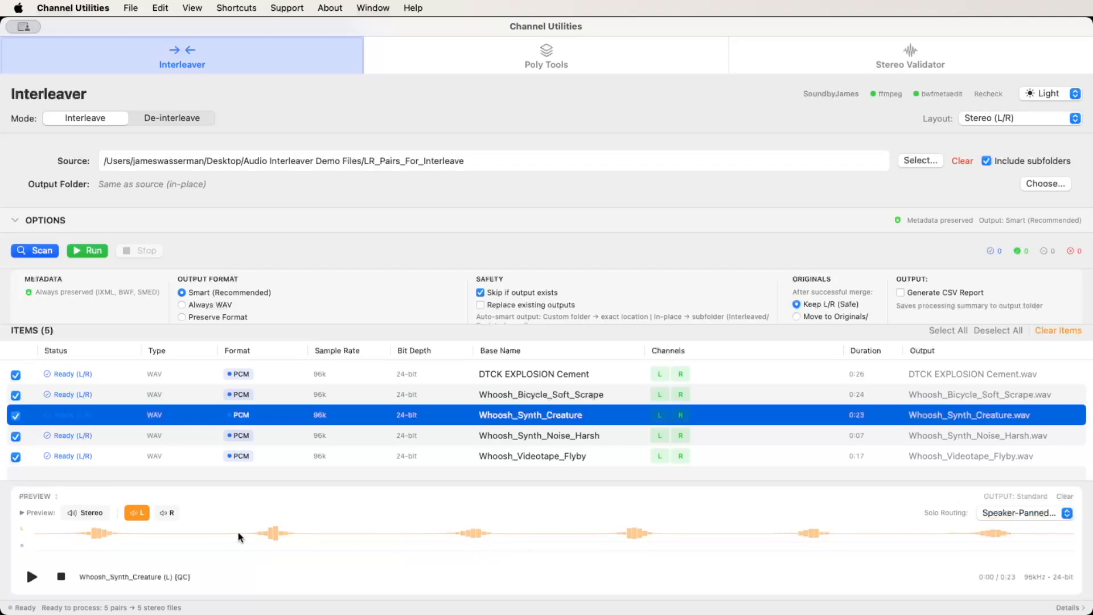
{"action": "left_click", "coordinate": [166, 513]}
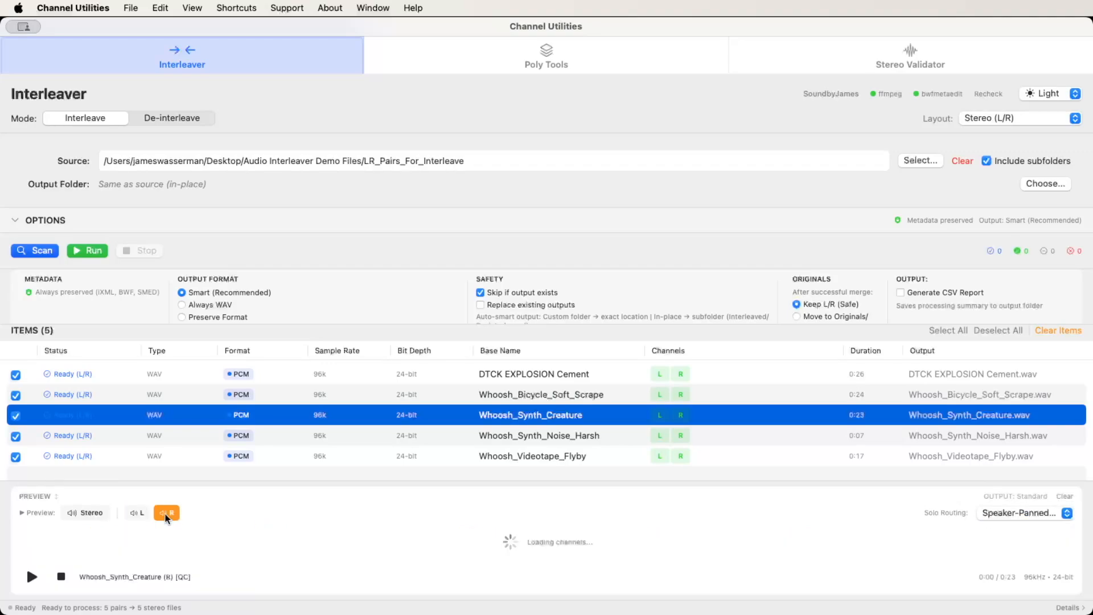
{"action": "left_click", "coordinate": [88, 513]}
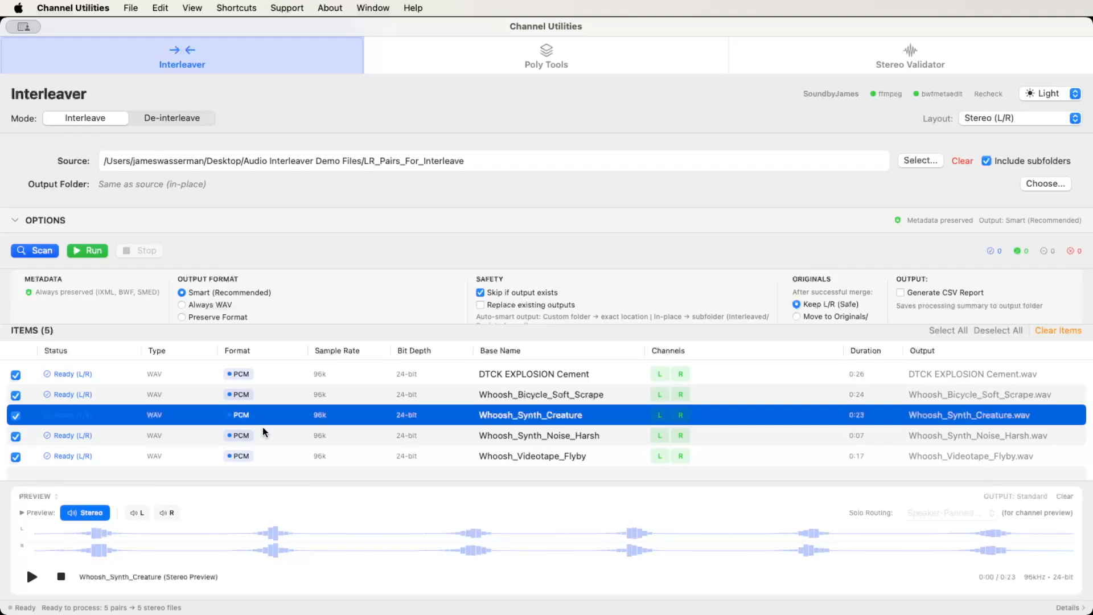
Step through the stereo waveform previews down to Whoosh_Videotape_Flyby and back up to DTCK EXPLOSION Cement.
{"action": "key", "text": "Down"}
{"action": "key", "text": "Down"}
{"action": "key", "text": "Up"}
{"action": "key", "text": "Up"}
{"action": "key", "text": "Up"}
{"action": "key", "text": "Up"}
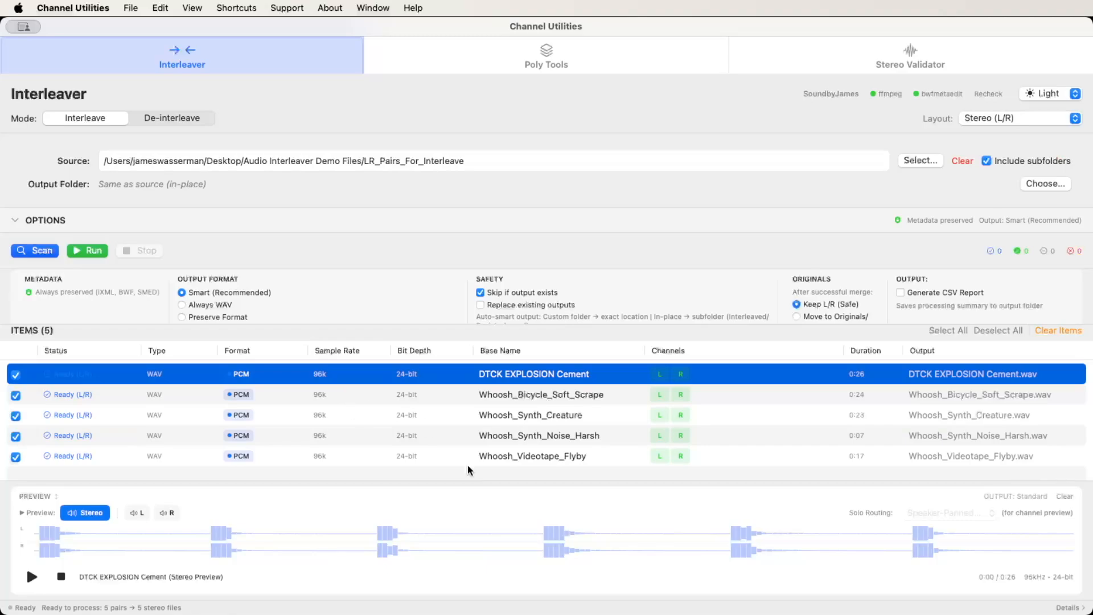
Run the interleaving of all scanned pairs and expand the resulting Interleaved folder in Finder.
{"action": "key", "text": "super+r"}
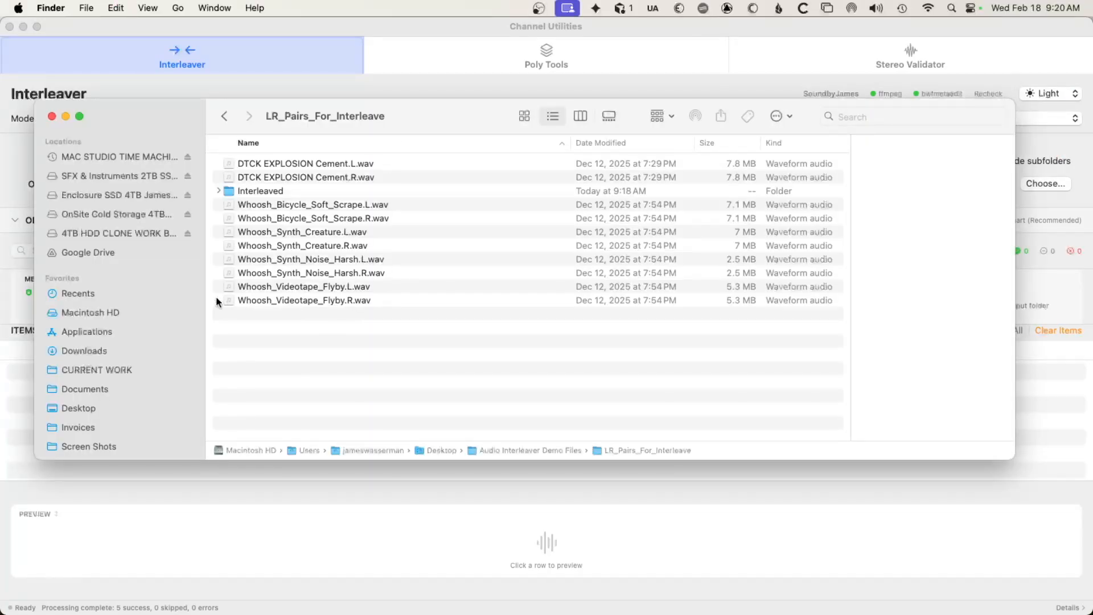
{"action": "mouse_move", "coordinate": [344, 109]}
{"action": "left_mouse_down"}
{"action": "mouse_move", "coordinate": [350, 178]}
{"action": "mouse_move", "coordinate": [346, 120]}
{"action": "left_mouse_up"}
{"action": "left_click", "coordinate": [265, 202]}
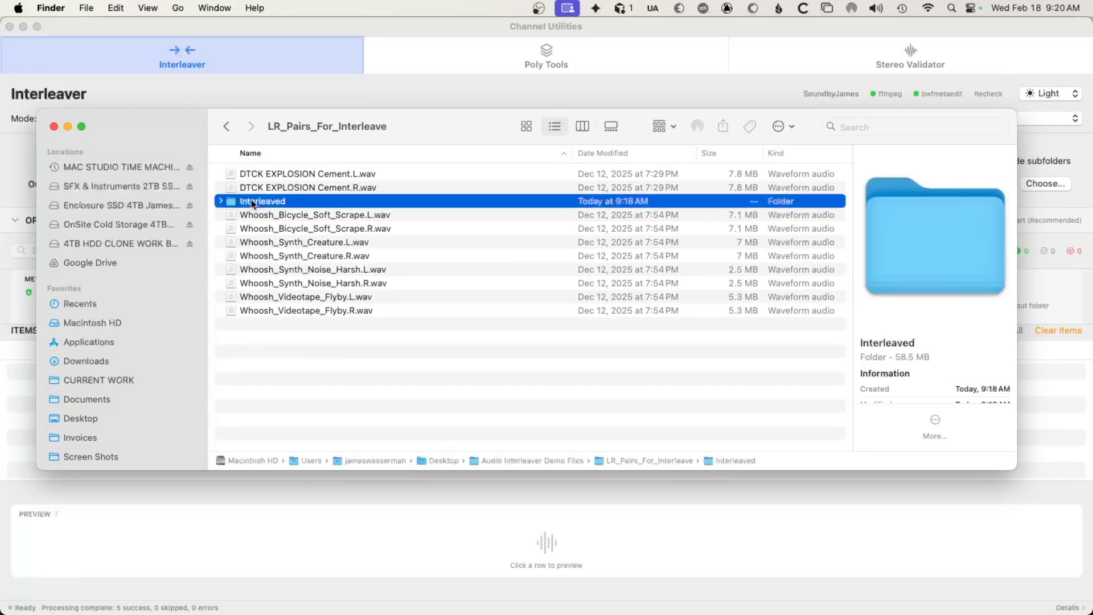
{"action": "left_click", "coordinate": [220, 201]}
Check the interleaved files in Finder, inspecting the file info of DTCK EXPLOSION Cement.wav, and collapse the Interleaved folder.
{"action": "left_click", "coordinate": [307, 216]}
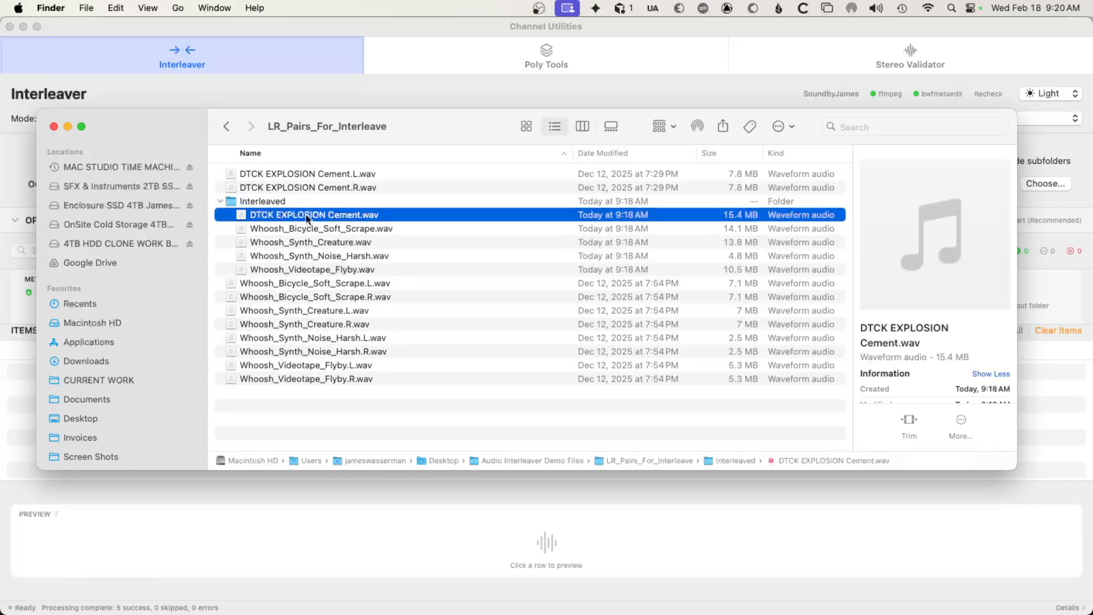
{"action": "left_click", "coordinate": [300, 271]}
{"action": "left_click", "coordinate": [307, 217]}
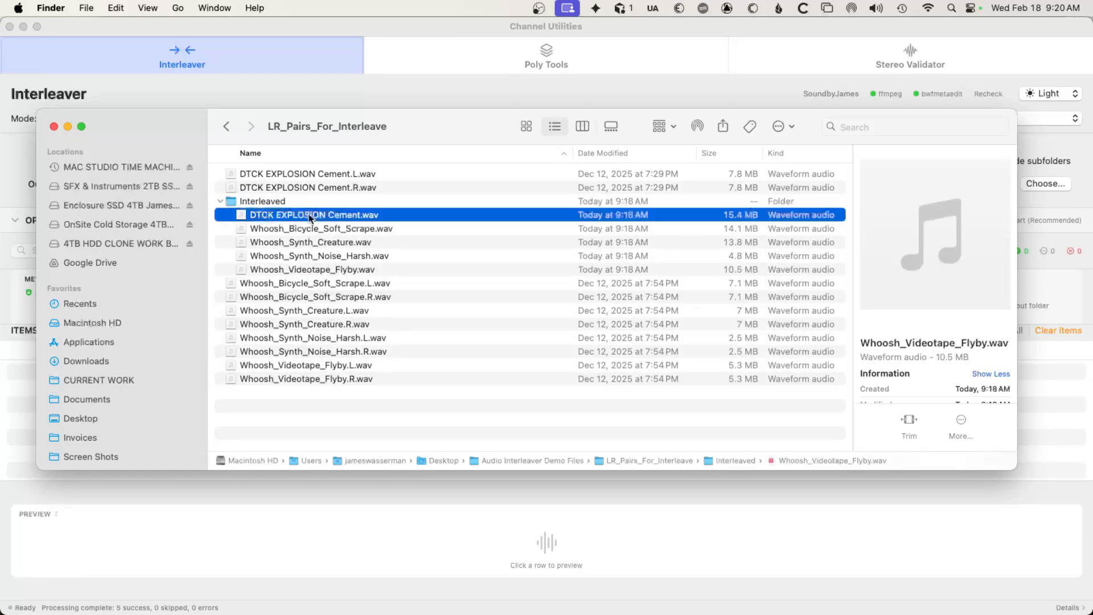
{"action": "right_click", "coordinate": [310, 215]}
{"action": "left_click", "coordinate": [349, 282]}
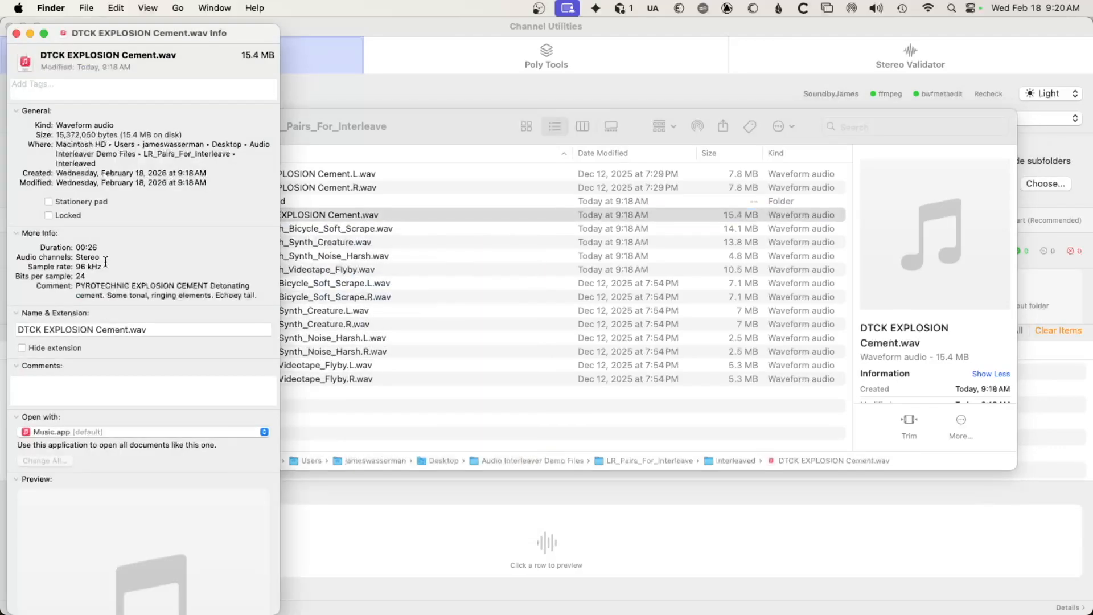
{"action": "left_click", "coordinate": [16, 34]}
{"action": "left_click", "coordinate": [369, 187]}
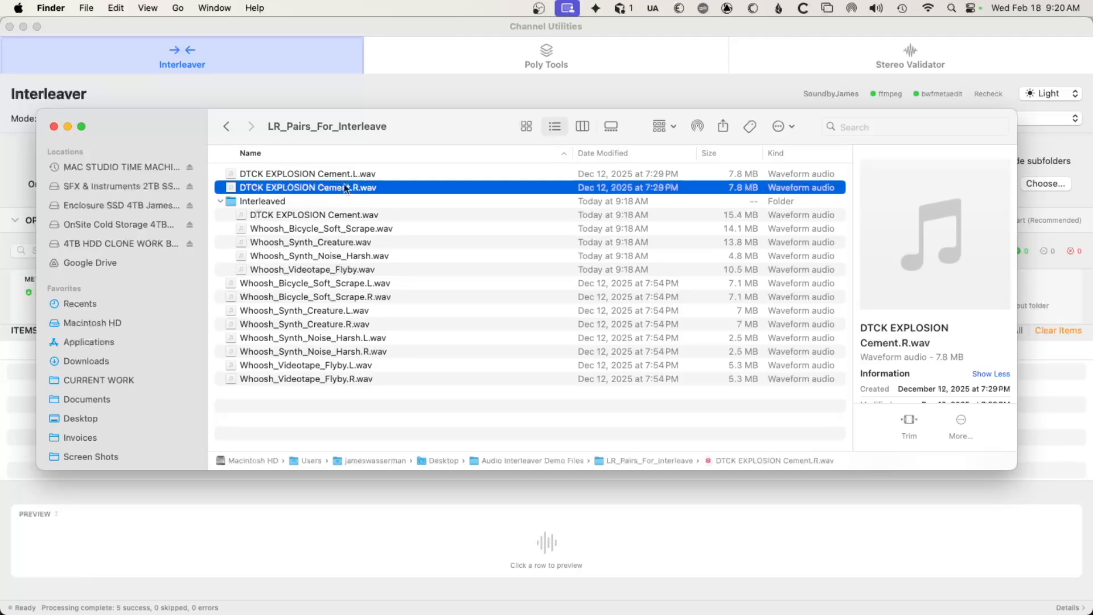
{"action": "left_click", "coordinate": [219, 201]}
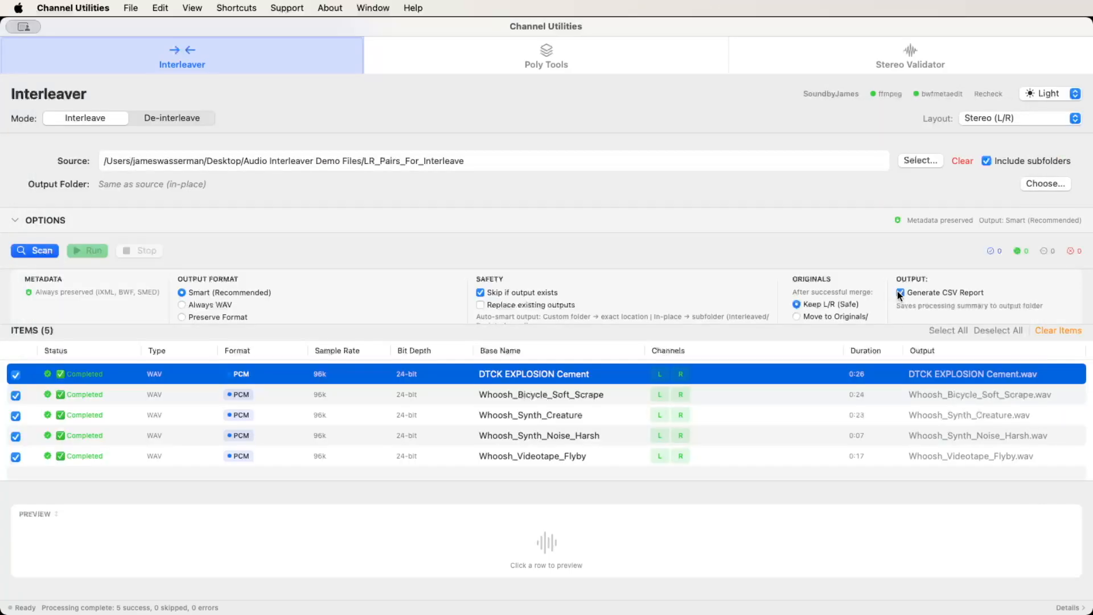
In Channel Utilities, turn off Generate CSV Report and read through the full activity log before closing it.
{"action": "left_click", "coordinate": [898, 292]}
{"action": "left_click", "coordinate": [1060, 608]}
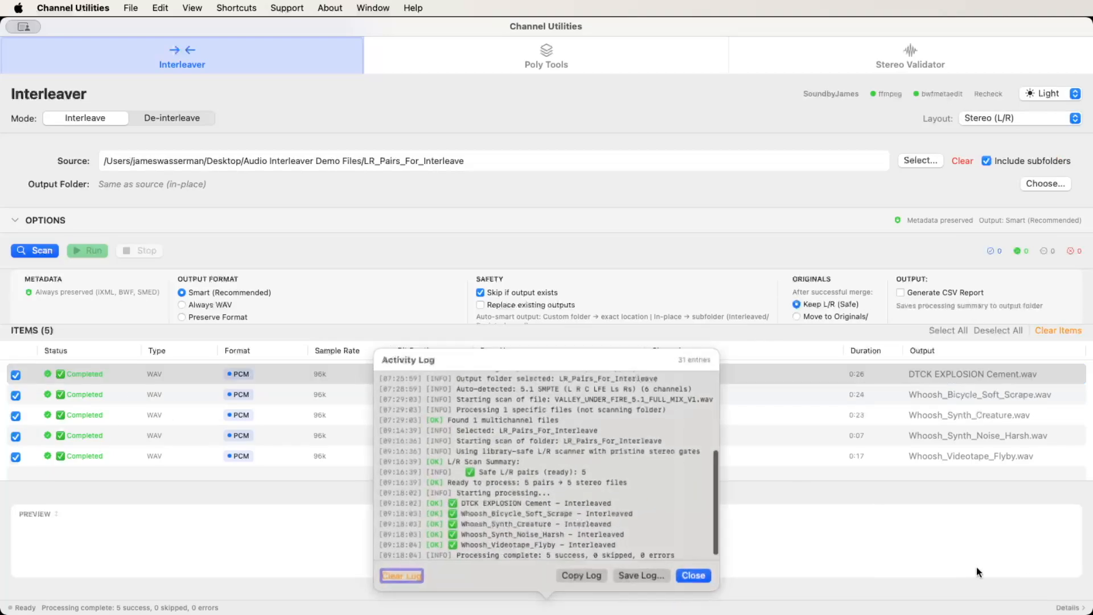
{"action": "scroll", "coordinate": [530, 479], "scroll_direction": "down", "scroll_amount": 3}
{"action": "scroll", "coordinate": [531, 479], "scroll_direction": "up", "scroll_amount": 5}
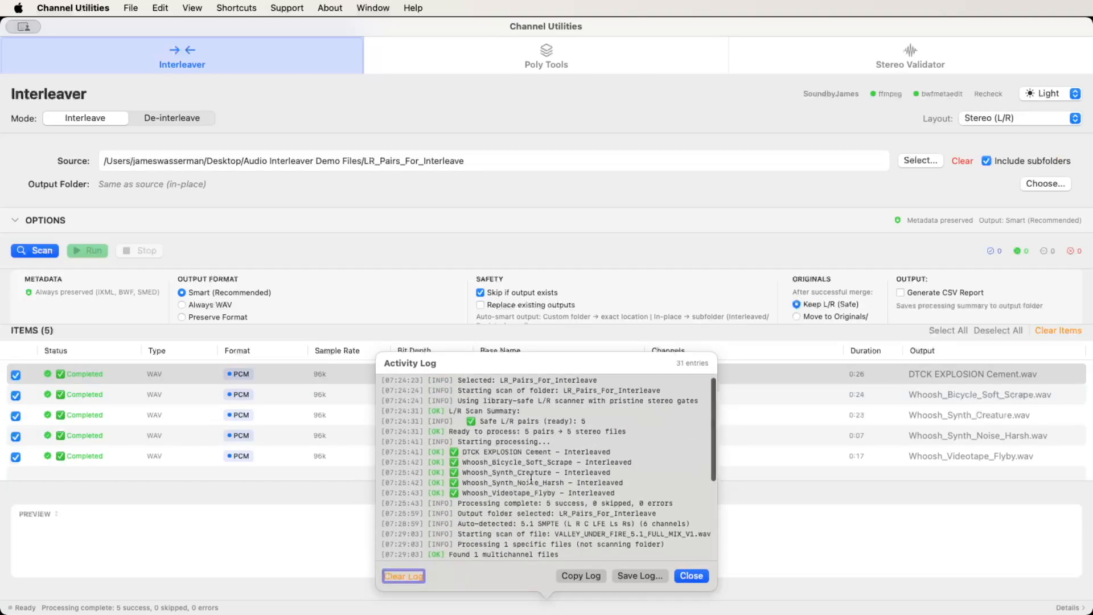
{"action": "left_click", "coordinate": [1081, 607]}
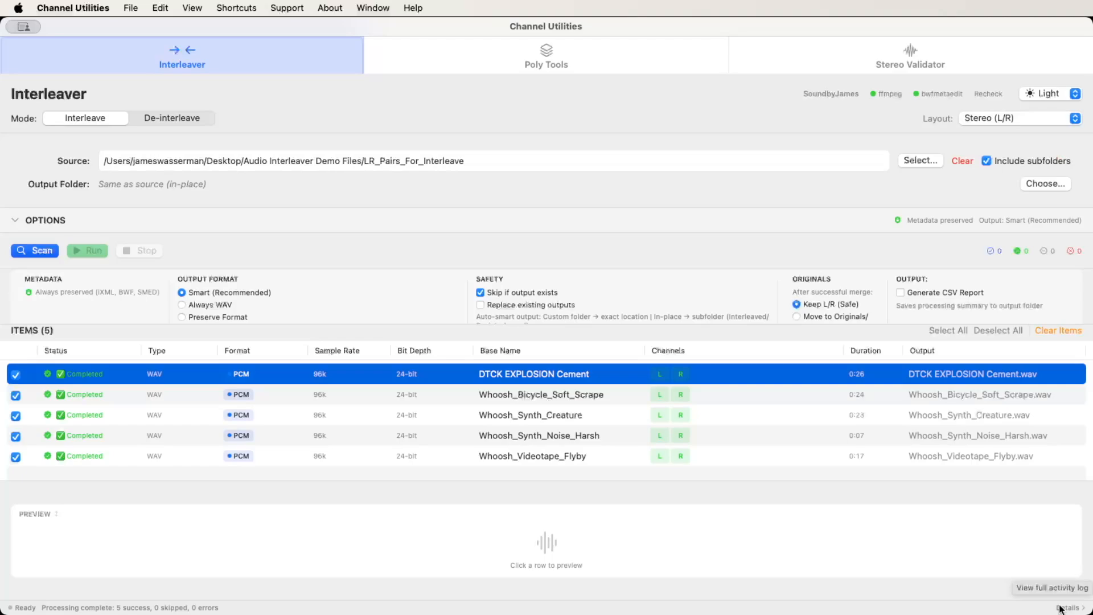
{"action": "left_click", "coordinate": [1060, 608]}
{"action": "scroll", "coordinate": [650, 499], "scroll_direction": "up", "scroll_amount": 5}
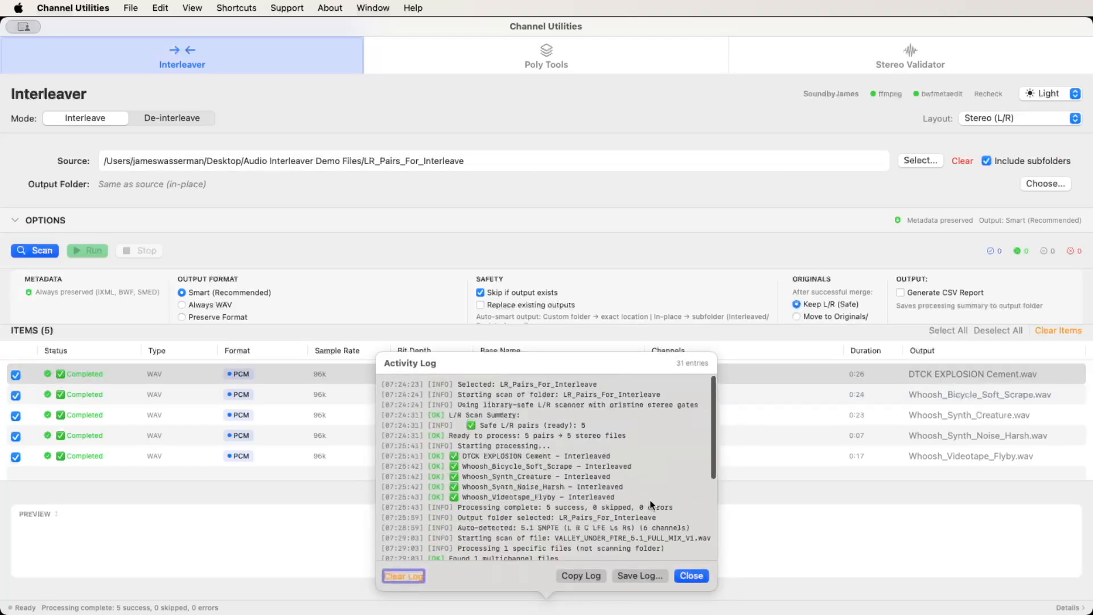
{"action": "scroll", "coordinate": [677, 481], "scroll_direction": "down", "scroll_amount": 5}
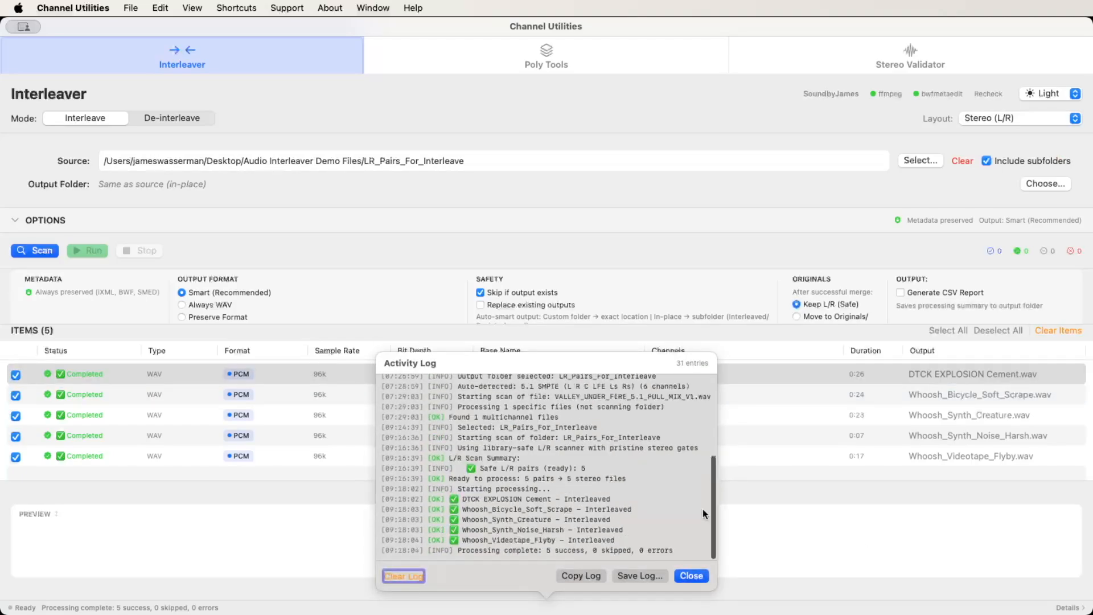
{"action": "left_click", "coordinate": [691, 575]}
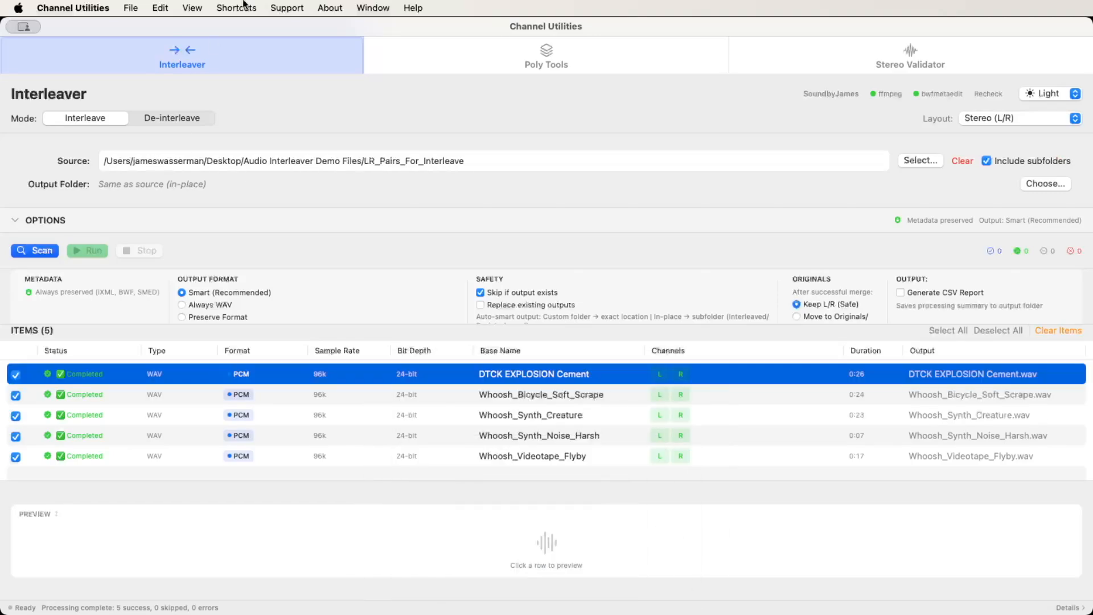
{"action": "left_click", "coordinate": [293, 6]}
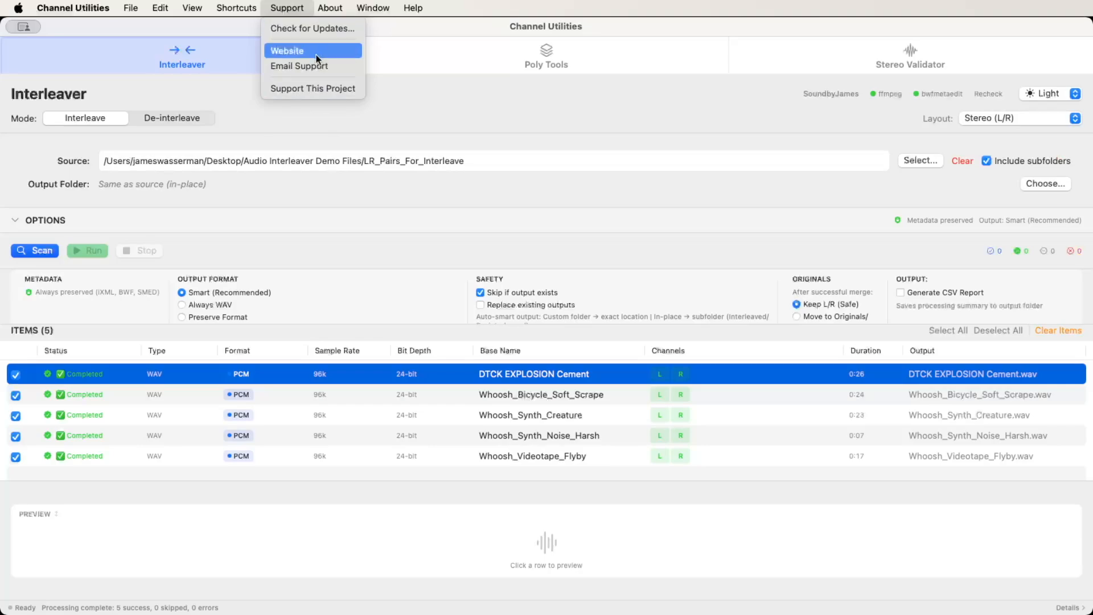
{"action": "left_click", "coordinate": [440, 71]}
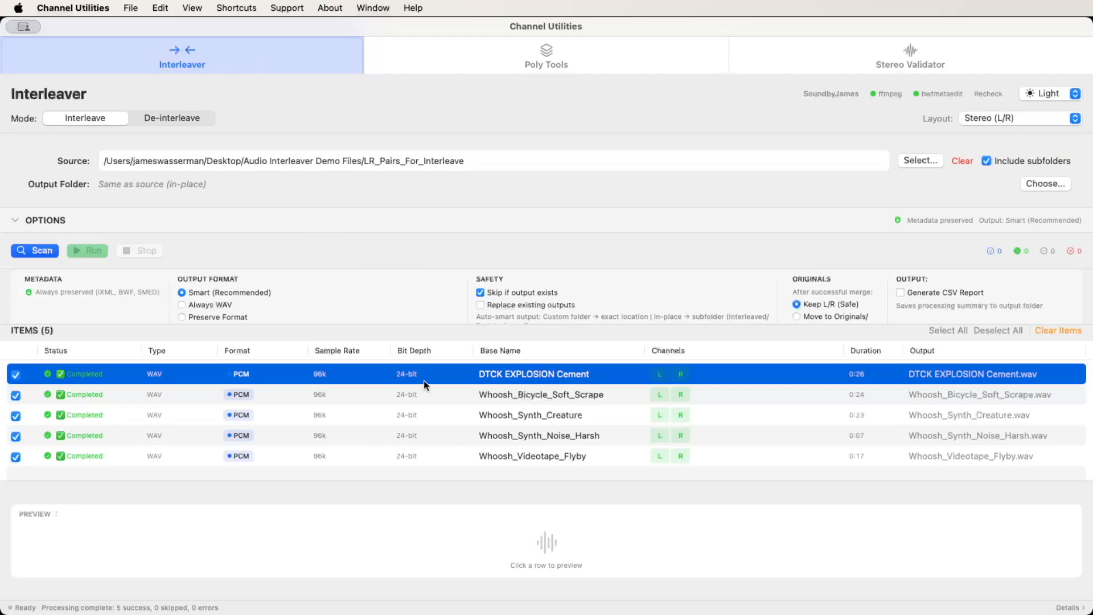
{"action": "left_click", "coordinate": [286, 7]}
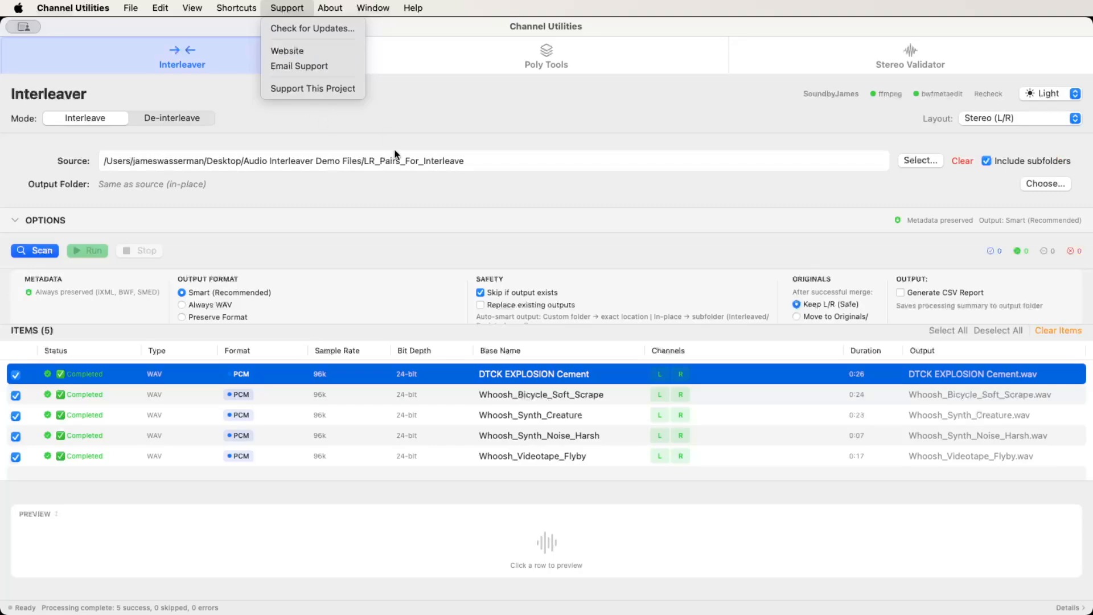
{"action": "left_click", "coordinate": [471, 113]}
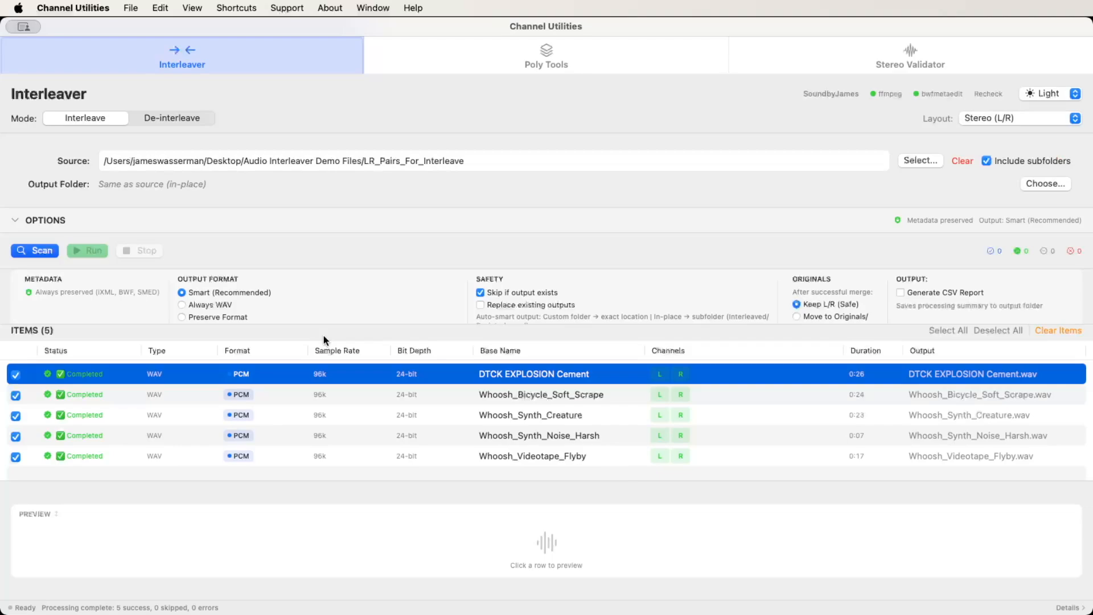
Switch to De-interleave mode and load VALLEY_UNDER_FIRE_5.1_FULL_MIX_V1.wav from the Finder folder as the source.
{"action": "key", "text": "super+2"}
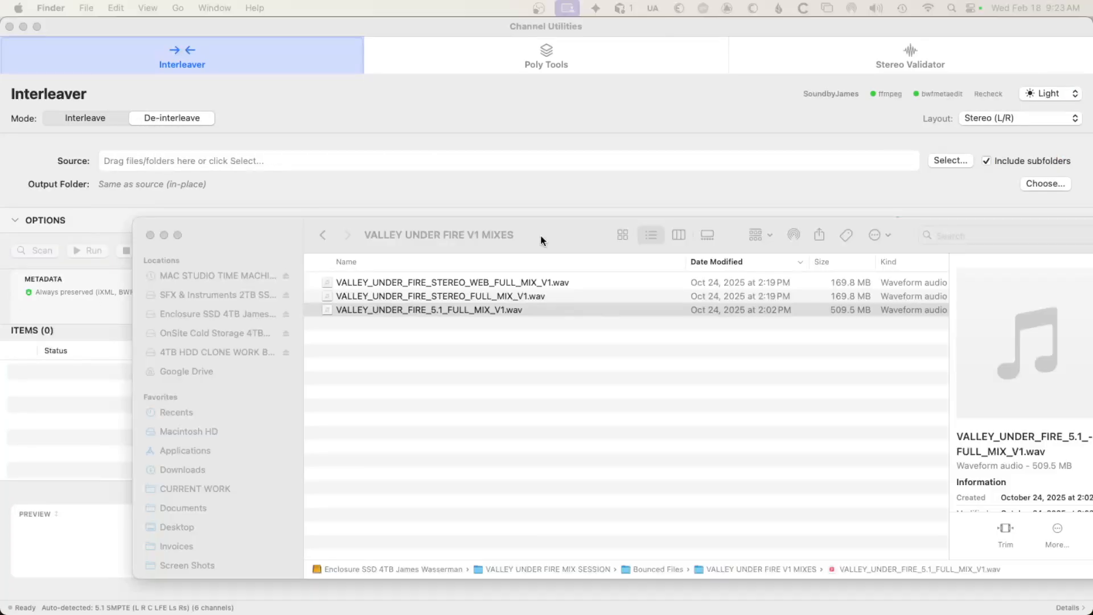
{"action": "left_click", "coordinate": [541, 234]}
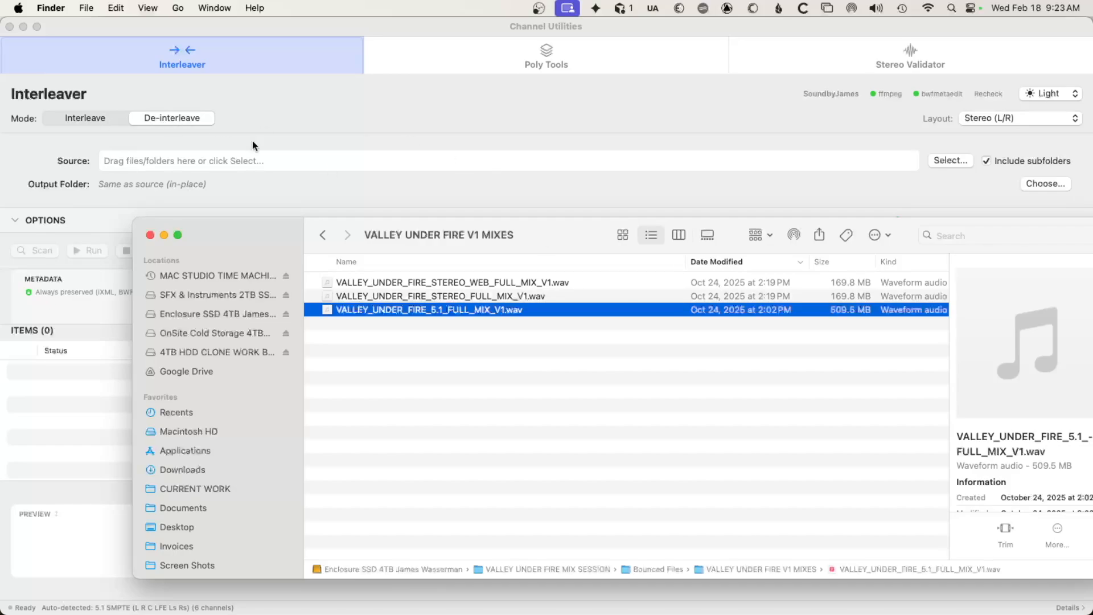
{"action": "left_click_drag", "start_coordinate": [578, 240], "coordinate": [622, 271]}
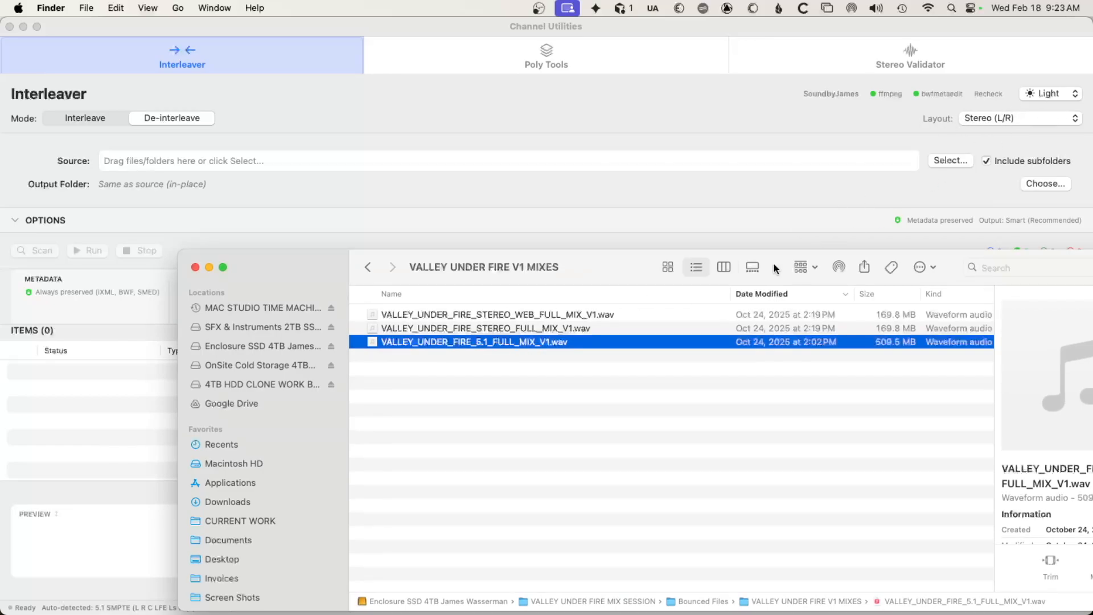
{"action": "left_click_drag", "start_coordinate": [540, 342], "coordinate": [112, 396]}
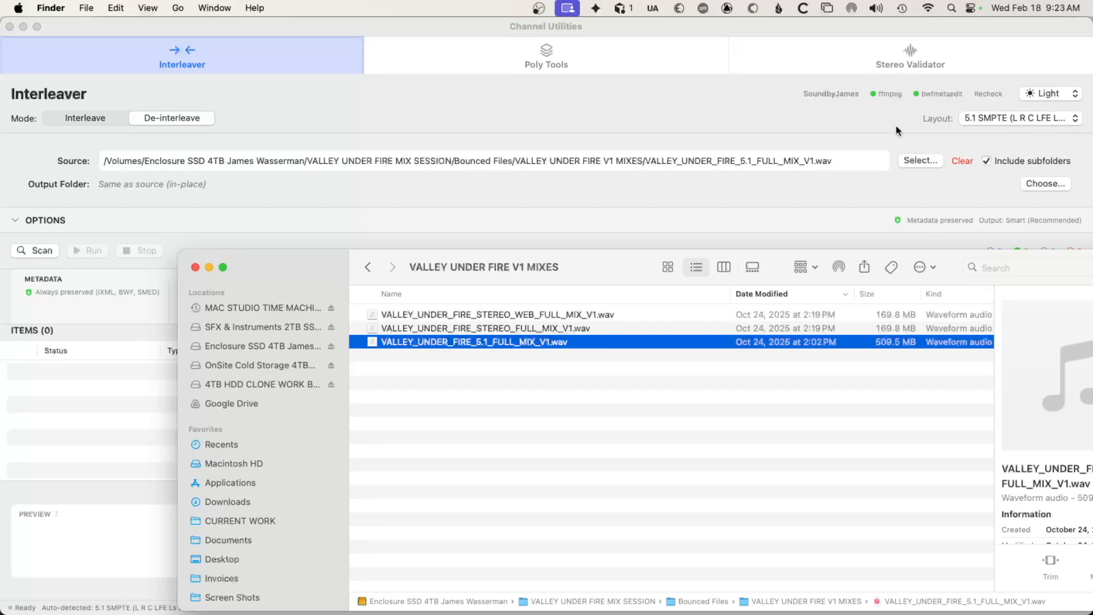
{"action": "left_click", "coordinate": [884, 111]}
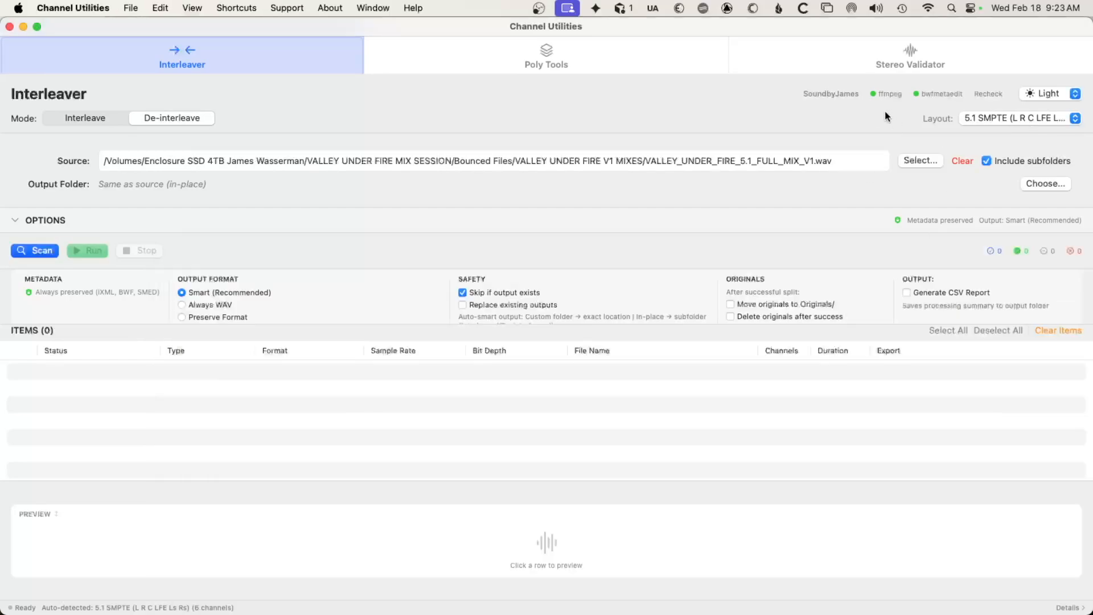
Review the channel layout options, trying 5.1 Film (L C R Ls Rs LFE) before restoring 5.1 SMPTE (L R C LFE Ls Rs).
{"action": "left_click", "coordinate": [993, 118]}
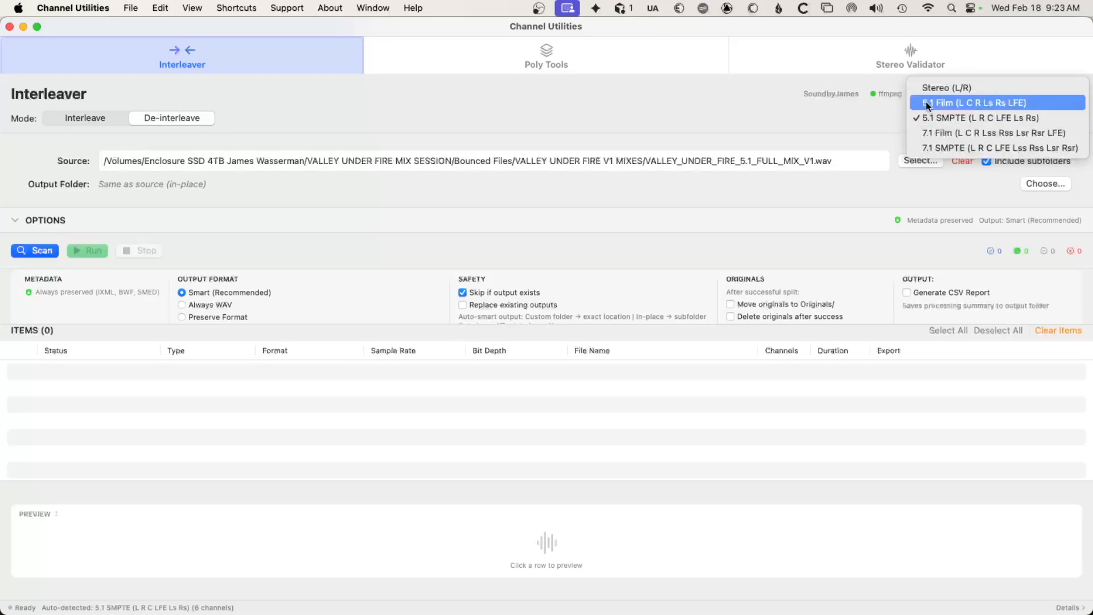
{"action": "left_click", "coordinate": [931, 103]}
{"action": "left_click", "coordinate": [982, 120]}
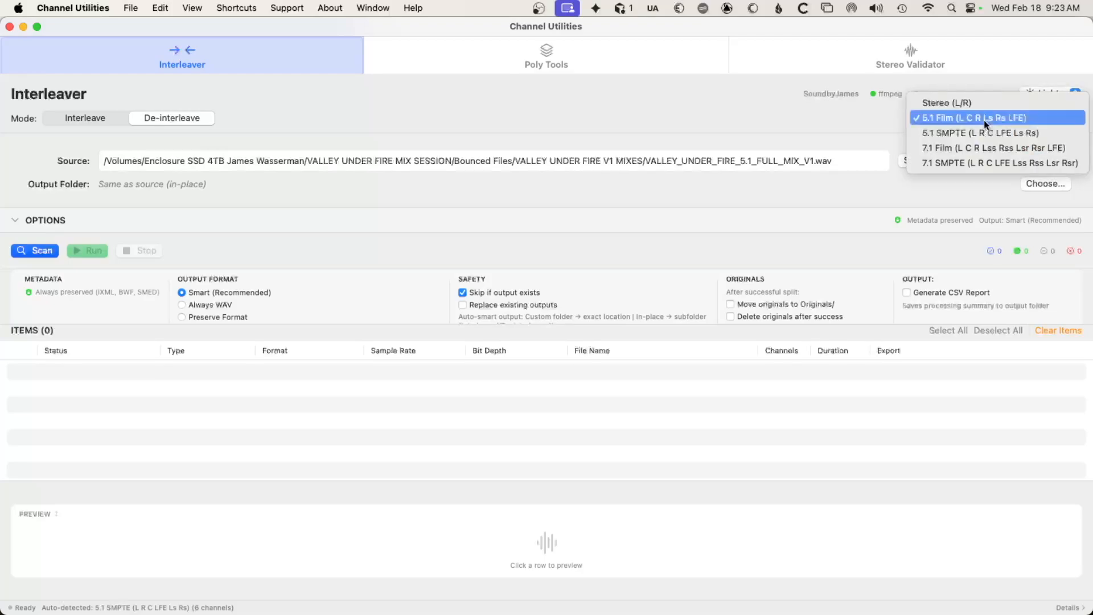
{"action": "left_click", "coordinate": [981, 132]}
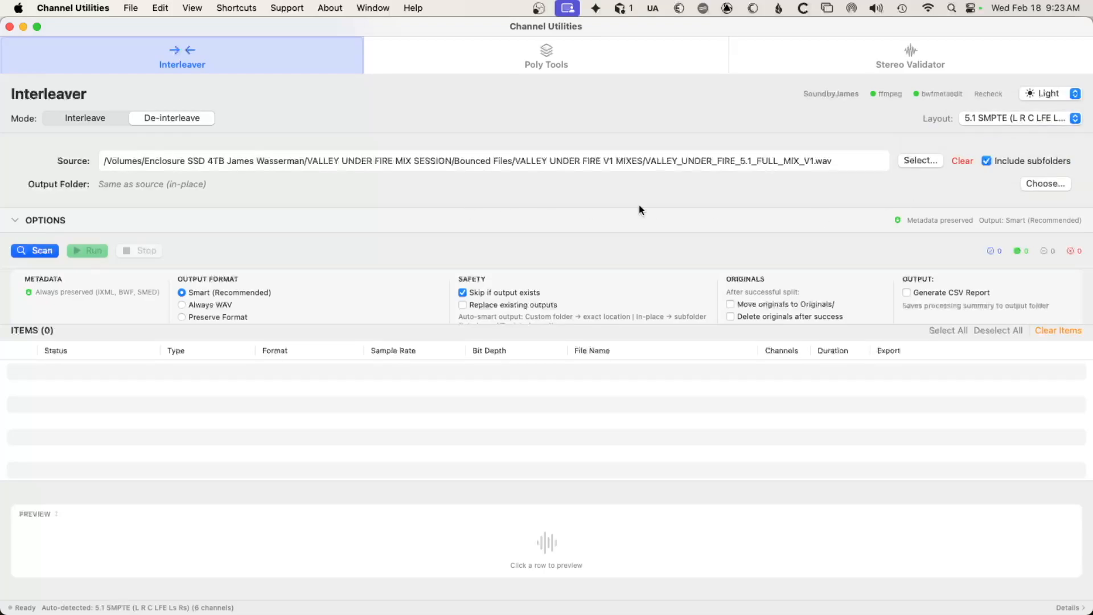
{"action": "left_click", "coordinate": [1006, 123]}
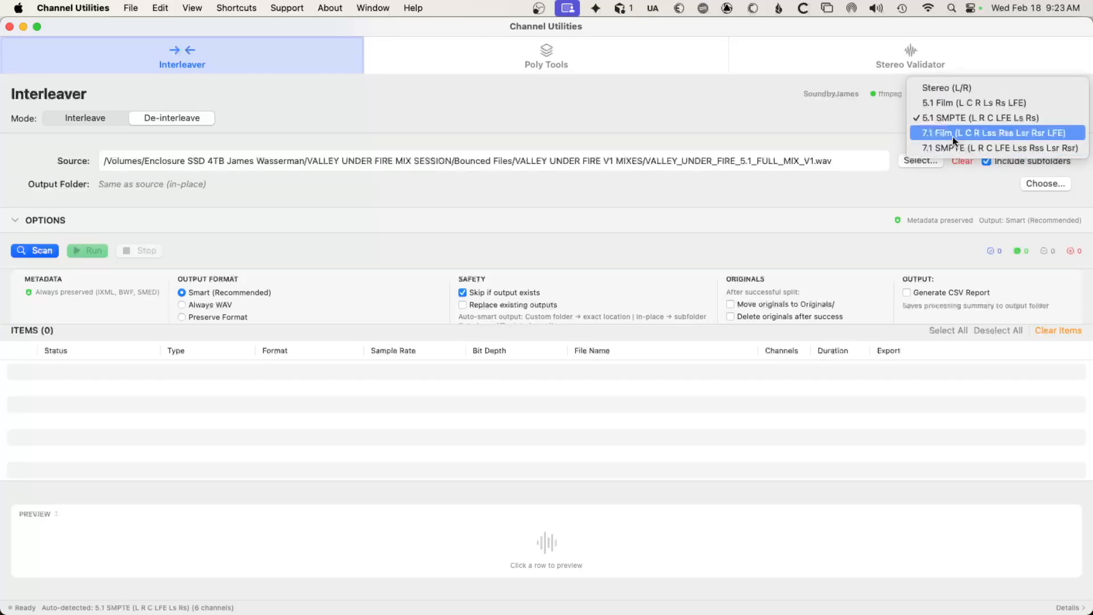
{"action": "left_click", "coordinate": [935, 117]}
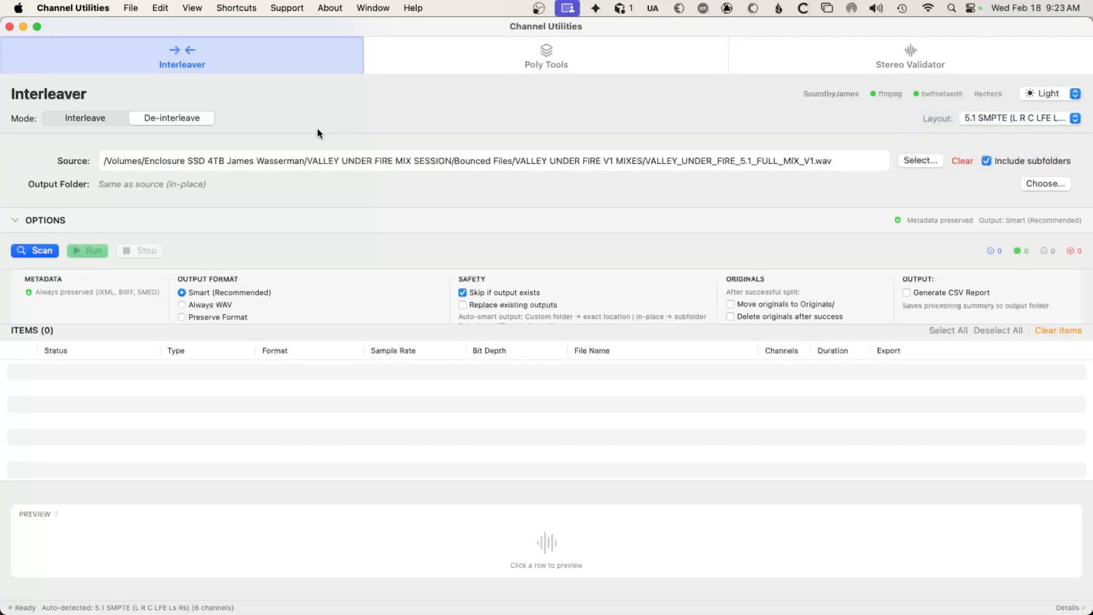
Switch the mode to Interleave and back to De-interleave.
{"action": "left_click", "coordinate": [80, 120]}
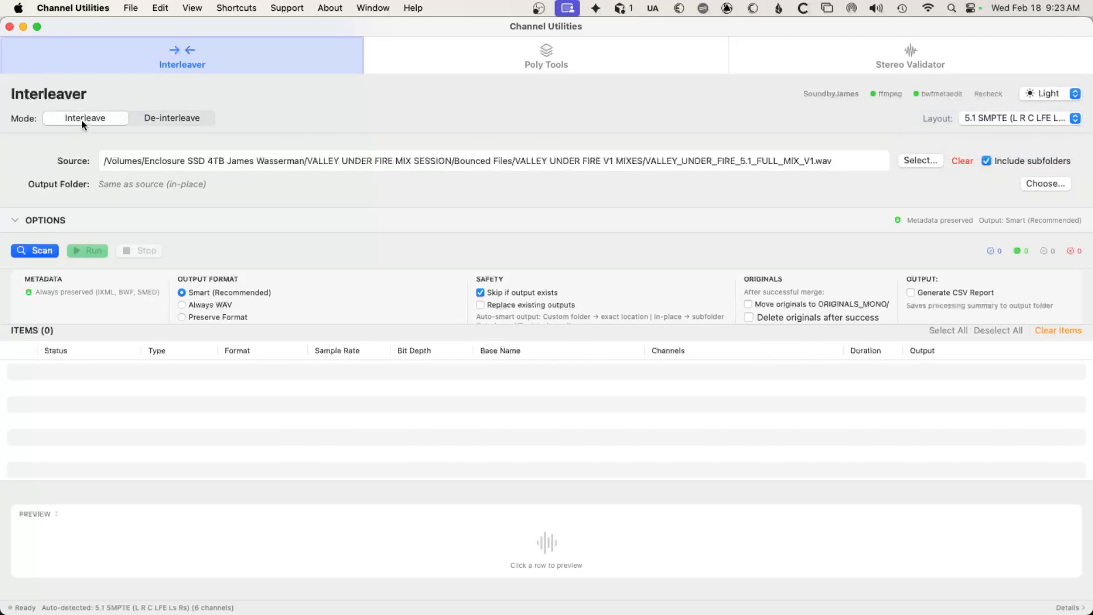
{"action": "left_click", "coordinate": [171, 119]}
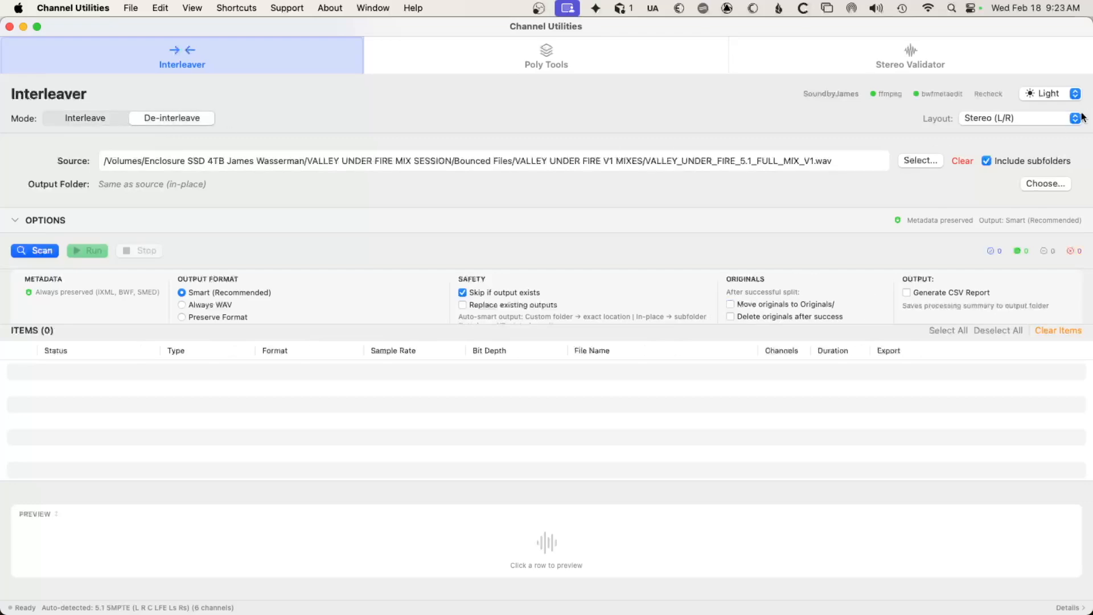
Set the channel layout to 5.1 SMPTE (L R C LFE Ls Rs) and turn on Generate CSV Report.
{"action": "left_click", "coordinate": [1023, 122]}
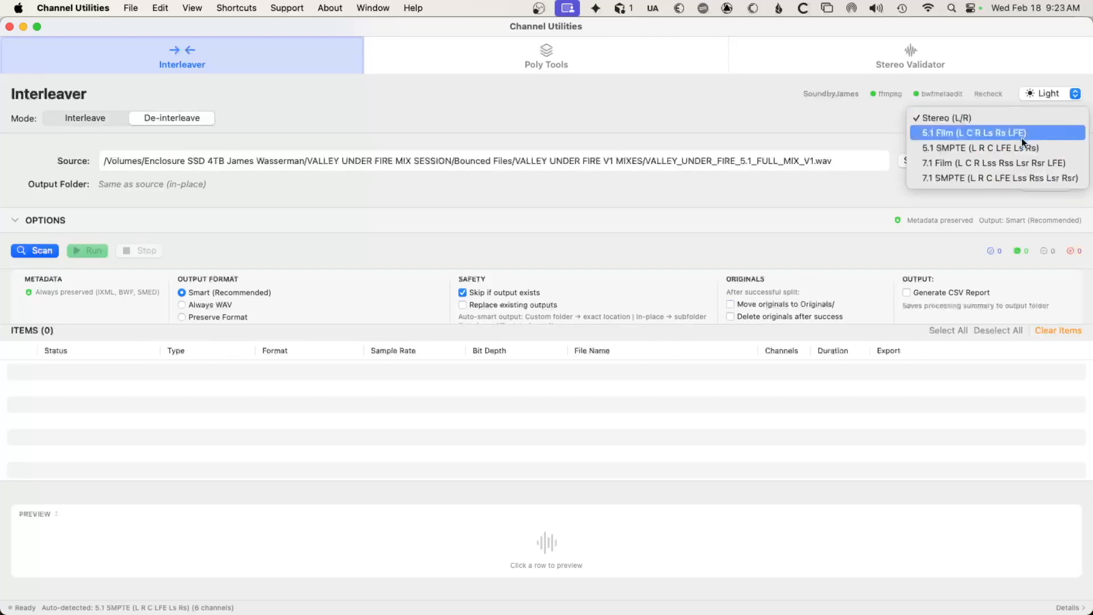
{"action": "left_click", "coordinate": [1013, 148]}
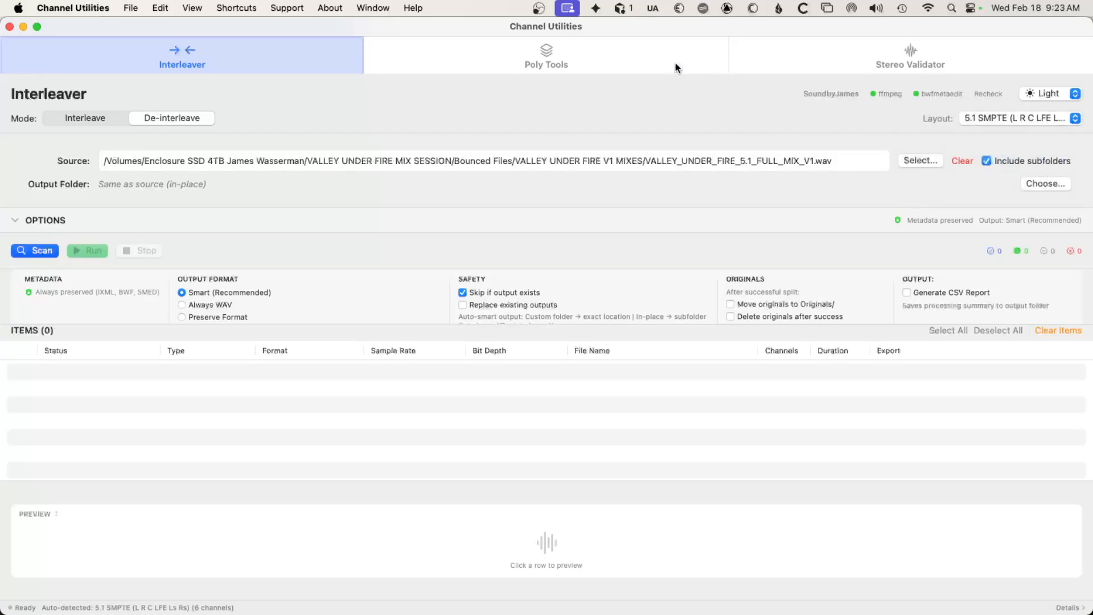
{"action": "left_click", "coordinate": [672, 64]}
{"action": "left_click", "coordinate": [265, 63]}
{"action": "scroll", "coordinate": [391, 304], "scroll_direction": "down", "scroll_amount": 1}
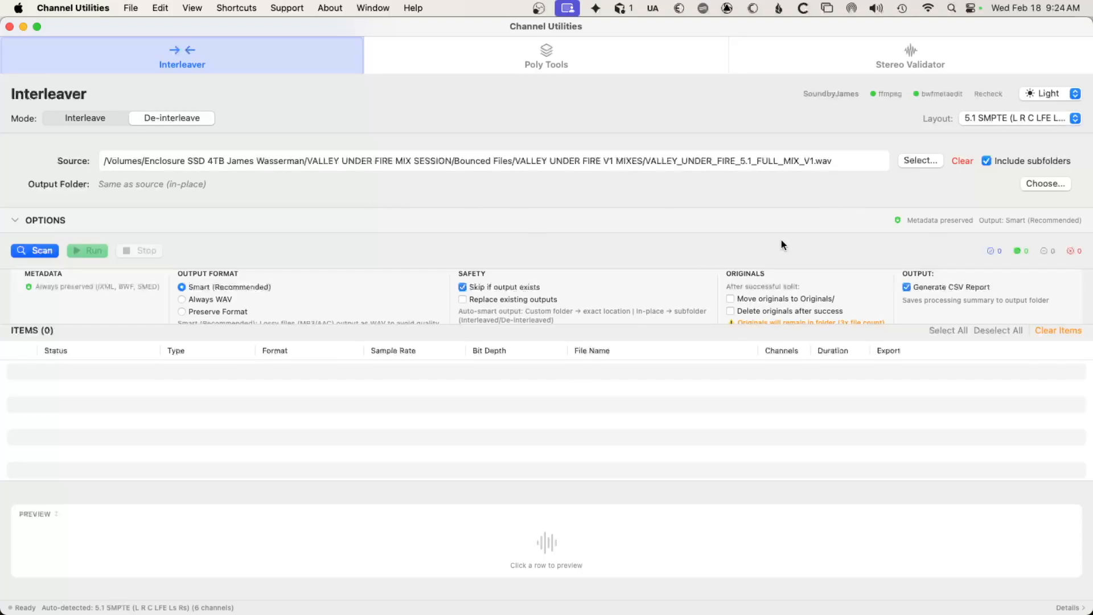
Create a folder named De-interleave test, set it as the output folder, and scan the source.
{"action": "key", "text": "super+shift+o"}
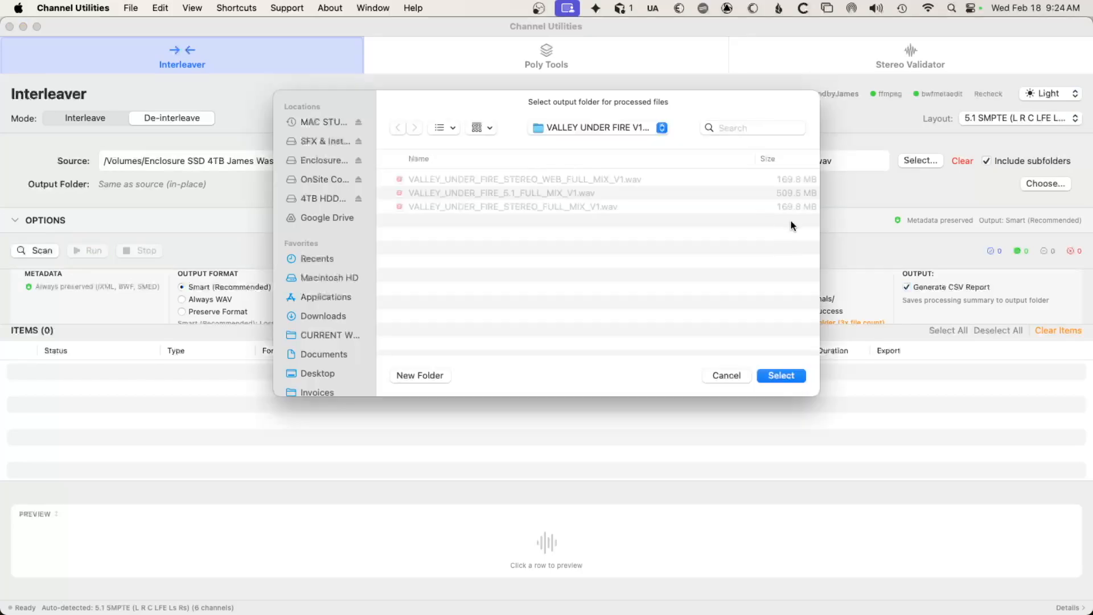
{"action": "left_click", "coordinate": [428, 376]}
{"action": "type", "text": "De-interleave test"}
{"action": "key", "text": "Return"}
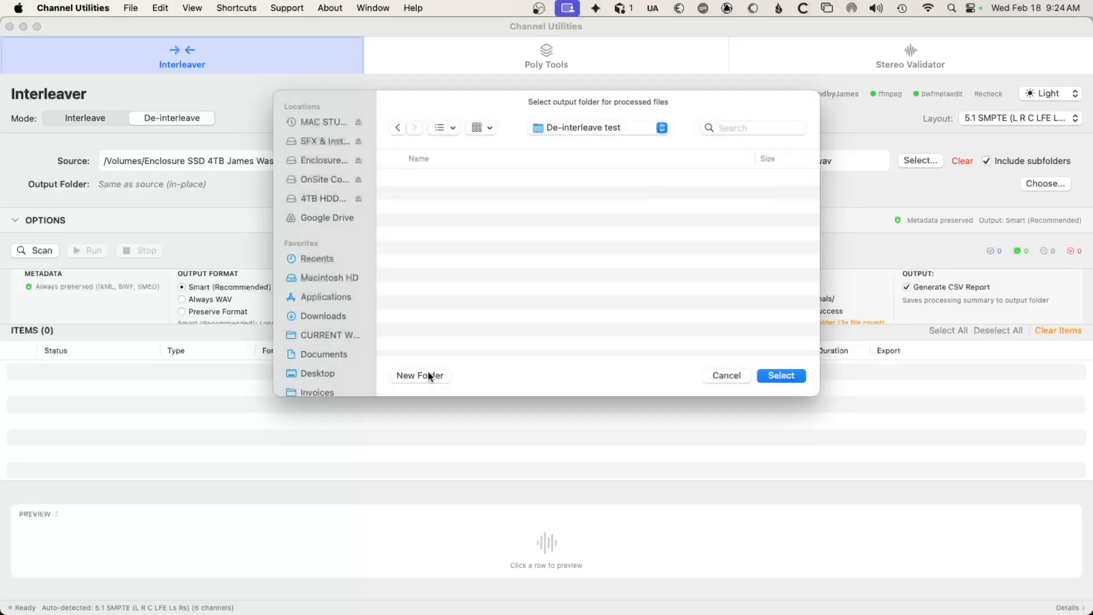
{"action": "key", "text": "Return"}
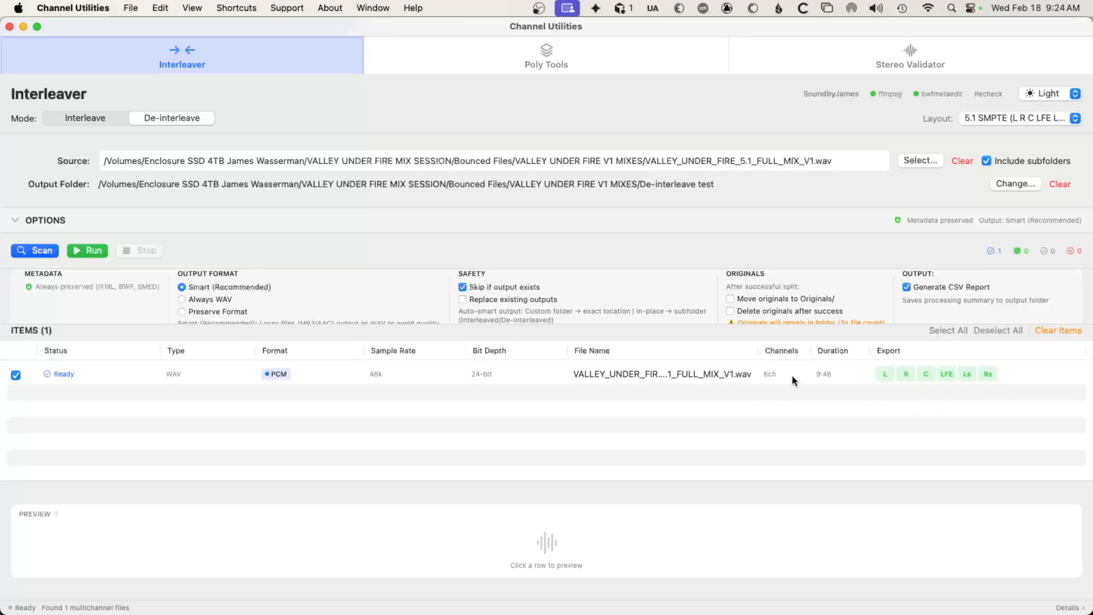
Load the scanned 5.1 mix into the preview and enlarge its waveform area, collapsing the options section.
{"action": "left_click", "coordinate": [626, 379]}
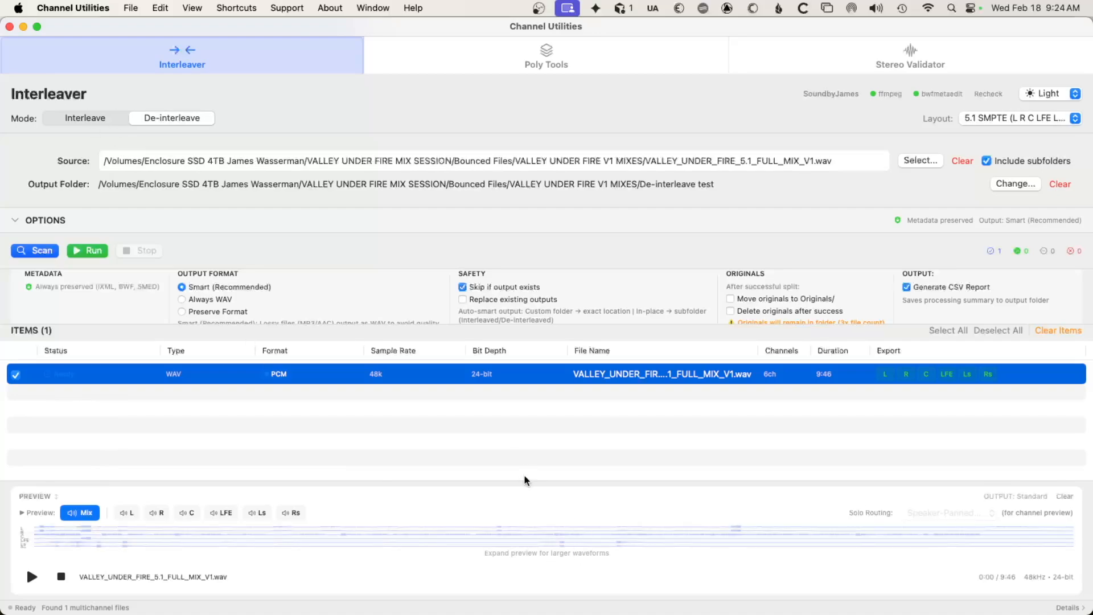
{"action": "left_click_drag", "start_coordinate": [524, 480], "coordinate": [488, 404]}
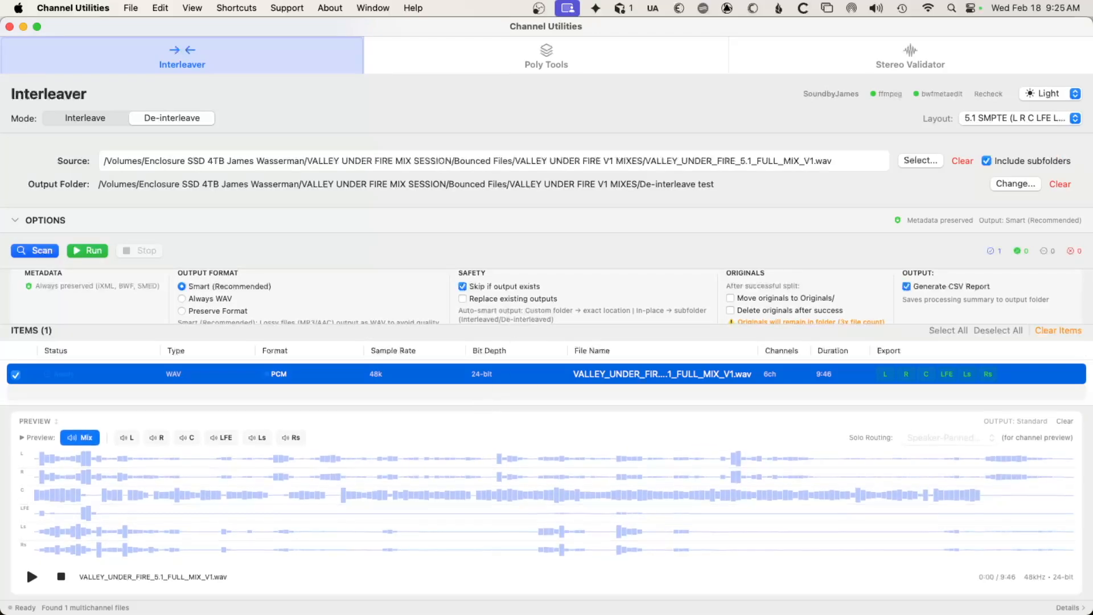
{"action": "mouse_move", "coordinate": [190, 406]}
{"action": "left_mouse_down"}
{"action": "mouse_move", "coordinate": [163, 510]}
{"action": "mouse_move", "coordinate": [181, 421]}
{"action": "left_mouse_up"}
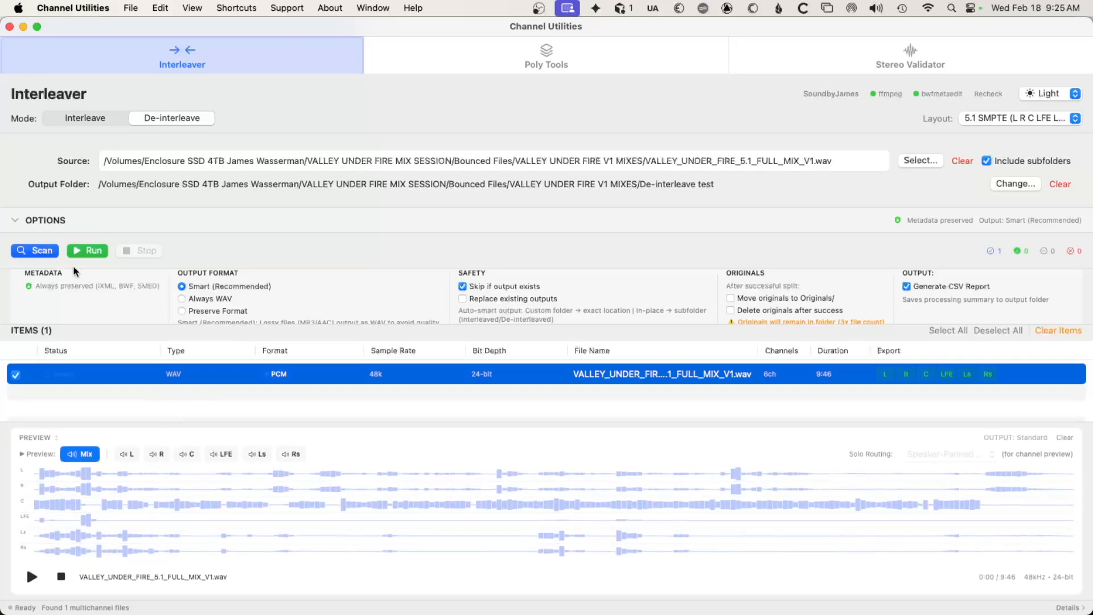
{"action": "left_click", "coordinate": [16, 220]}
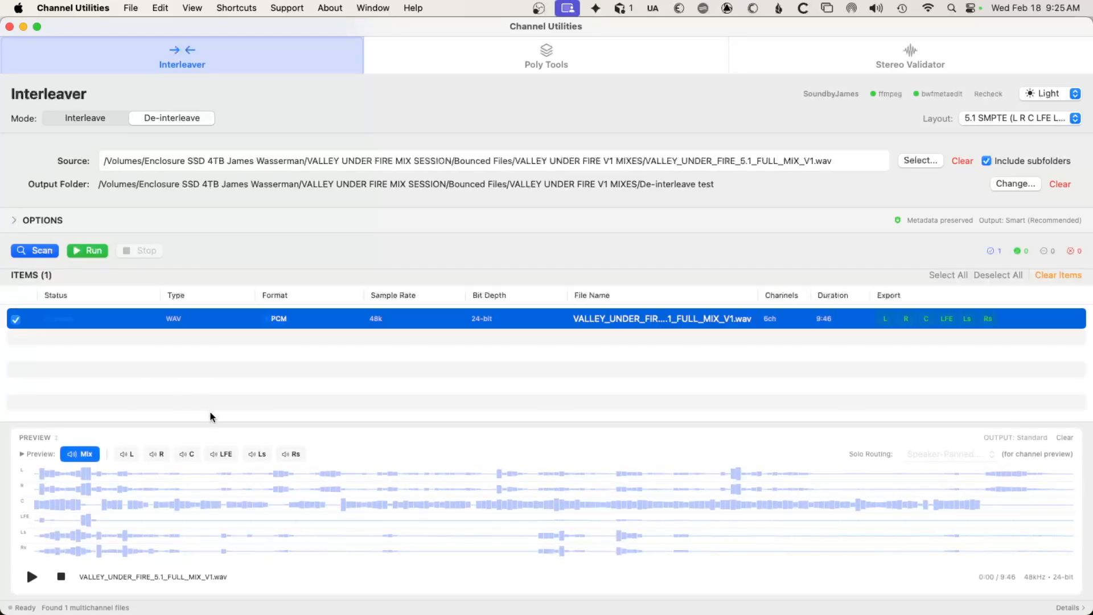
{"action": "left_click_drag", "start_coordinate": [215, 421], "coordinate": [224, 360]}
Scrub the playback position back and forth across the six-channel waveforms of the 5.1 mix.
{"action": "left_click", "coordinate": [176, 456]}
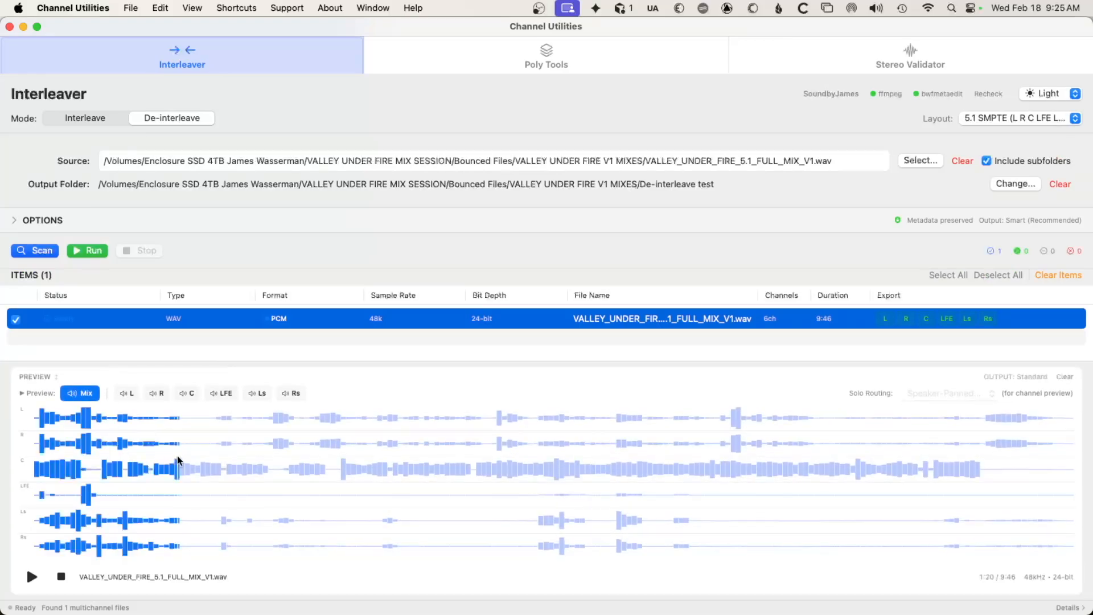
{"action": "left_click_drag", "start_coordinate": [319, 454], "coordinate": [837, 451]}
{"action": "left_click", "coordinate": [193, 465]}
Solo the L, R, C, LFE, Ls and Rs channels one after another in the preview, then restore the full Mix view.
{"action": "left_click", "coordinate": [126, 394]}
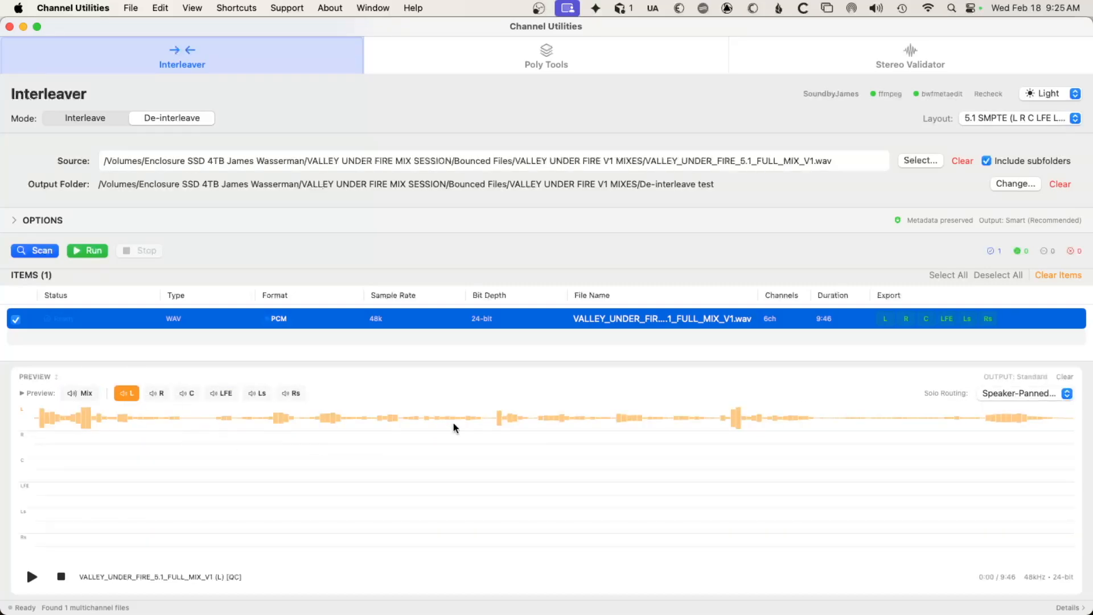
{"action": "left_click", "coordinate": [165, 393]}
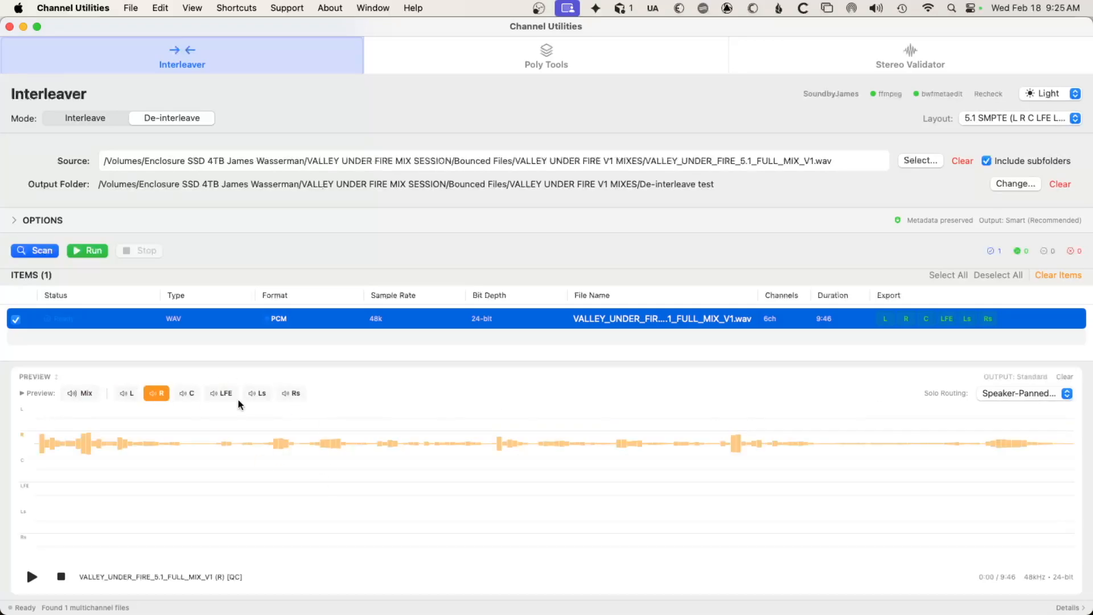
{"action": "left_click", "coordinate": [188, 395]}
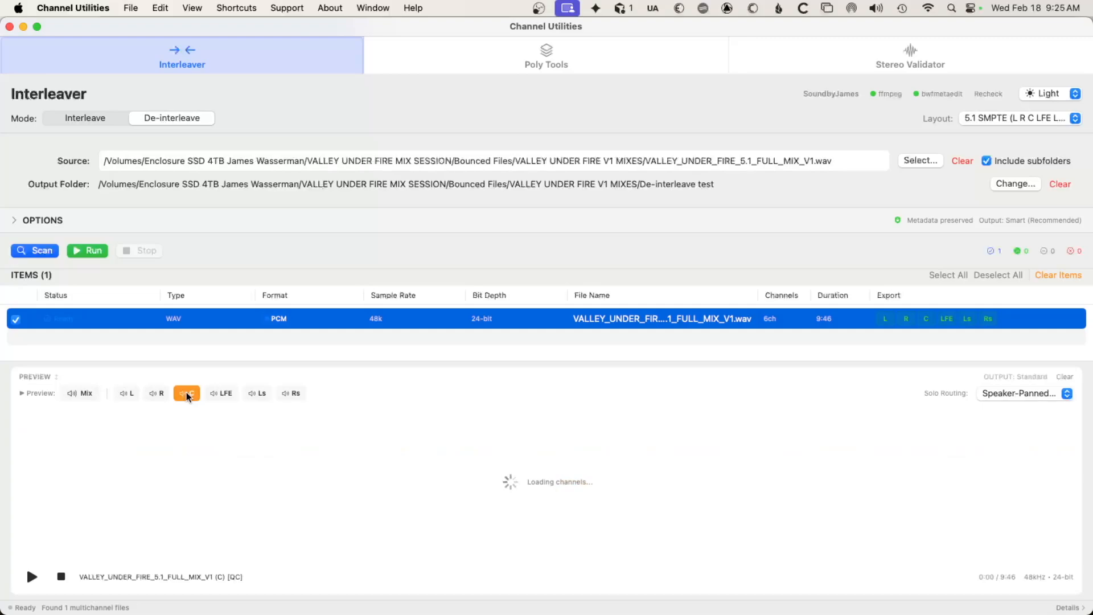
{"action": "left_click", "coordinate": [223, 395]}
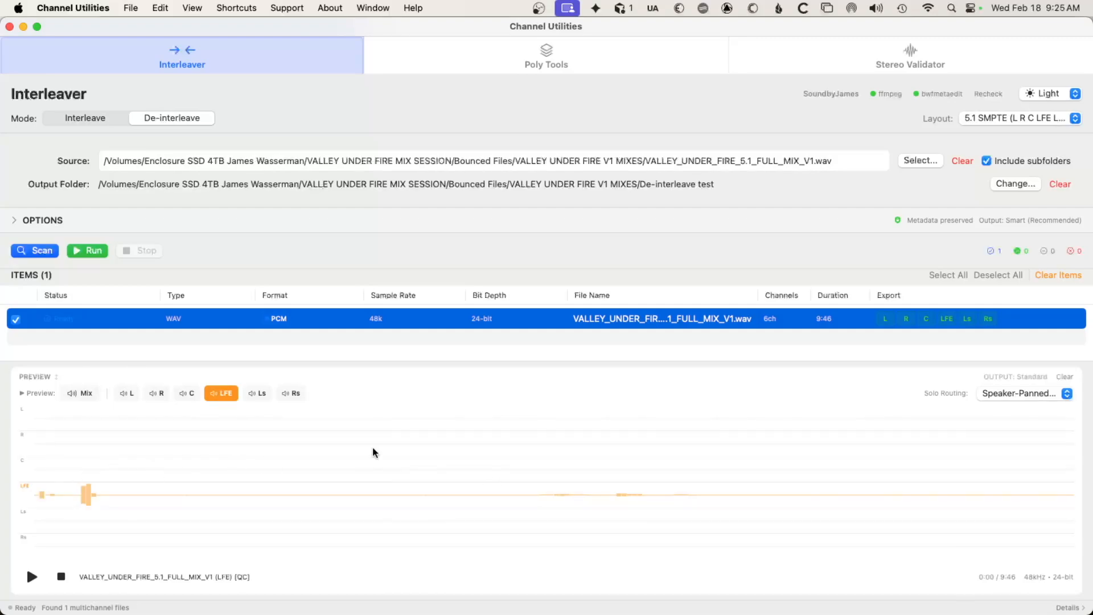
{"action": "left_click", "coordinate": [255, 393]}
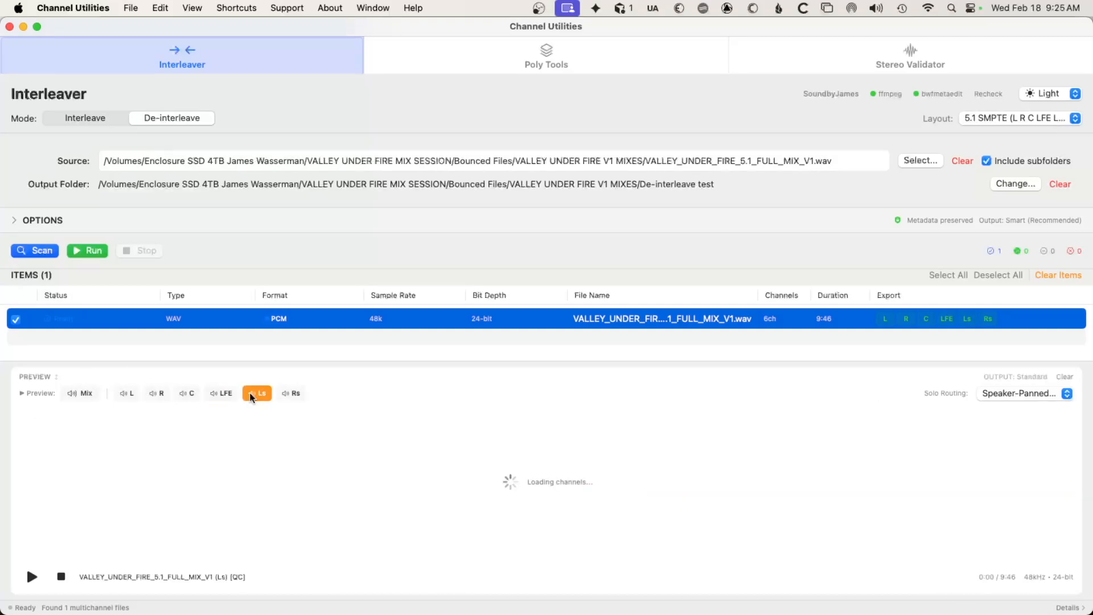
{"action": "left_click", "coordinate": [294, 397]}
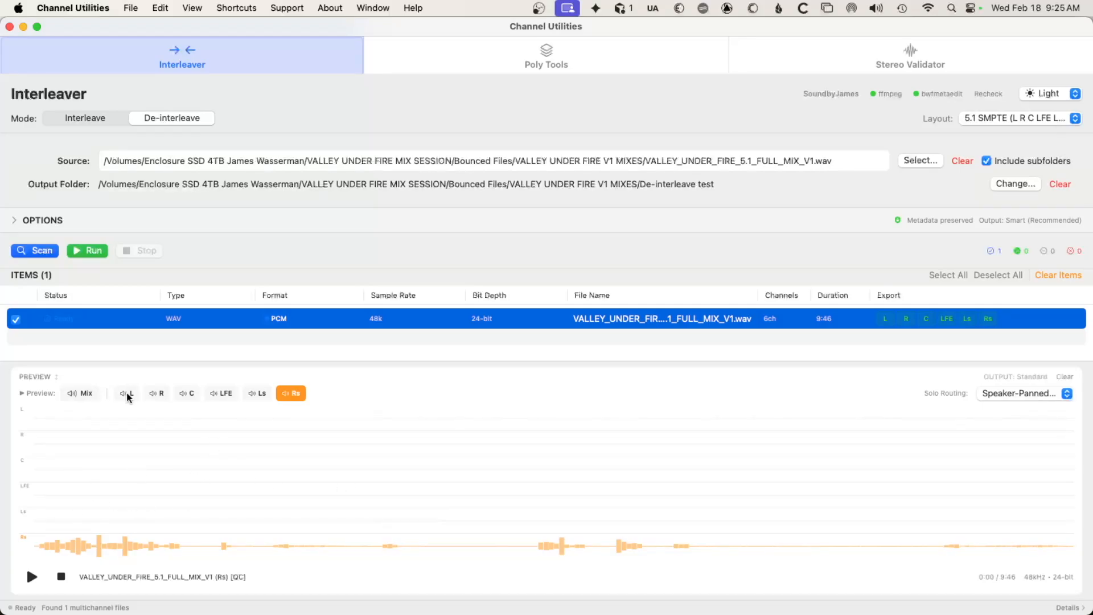
{"action": "left_click", "coordinate": [84, 393]}
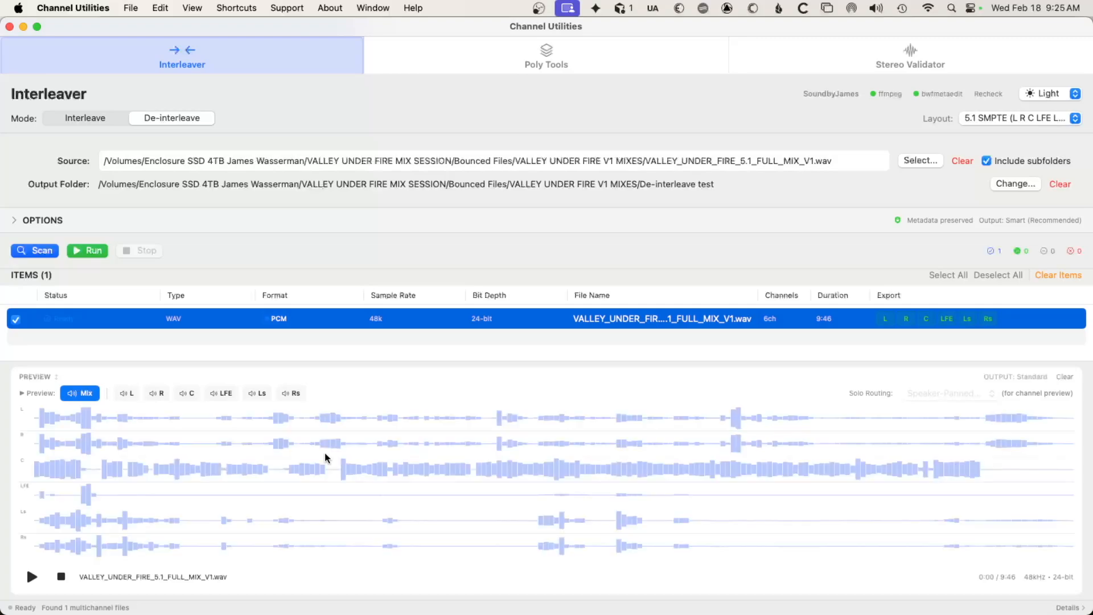
Move the full-mix preview to several different playback positions, ending at 0:45.
{"action": "left_click", "coordinate": [419, 444]}
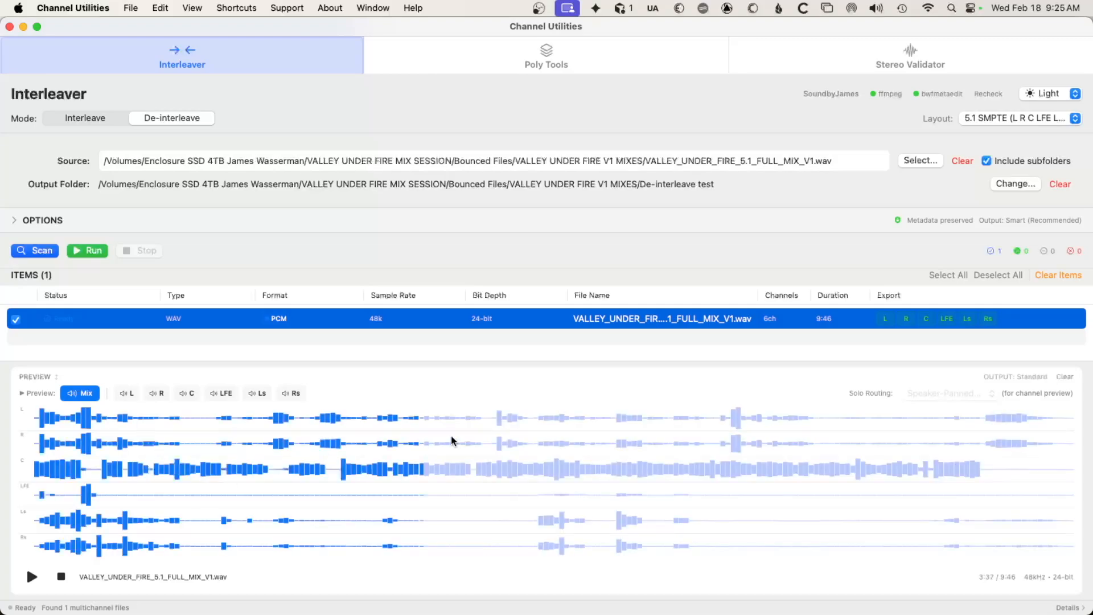
{"action": "left_click", "coordinate": [696, 454]}
{"action": "left_click", "coordinate": [204, 454]}
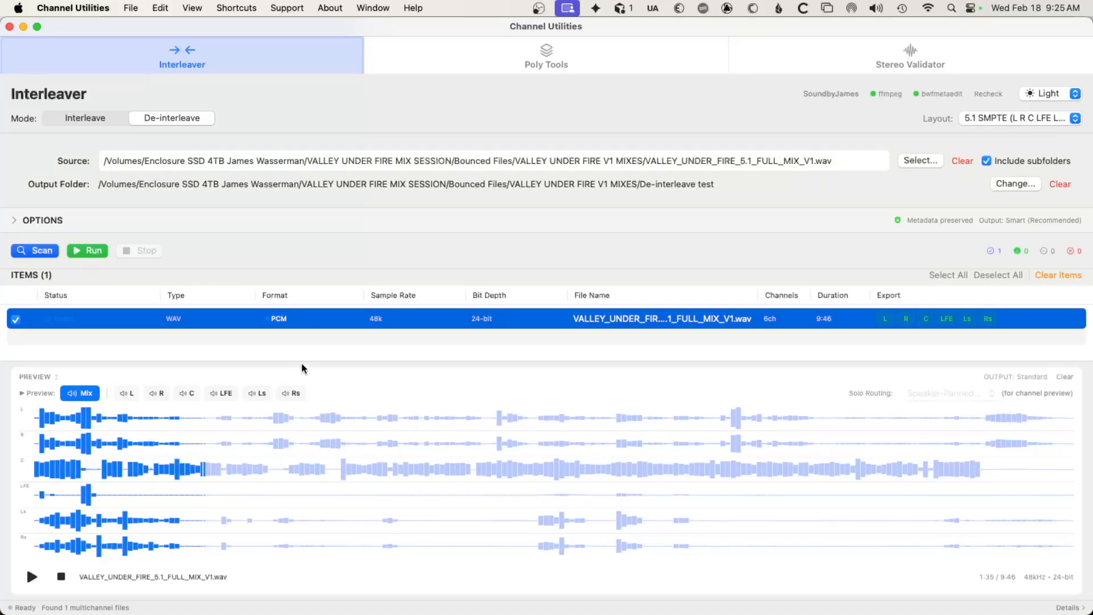
{"action": "left_click", "coordinate": [116, 454]}
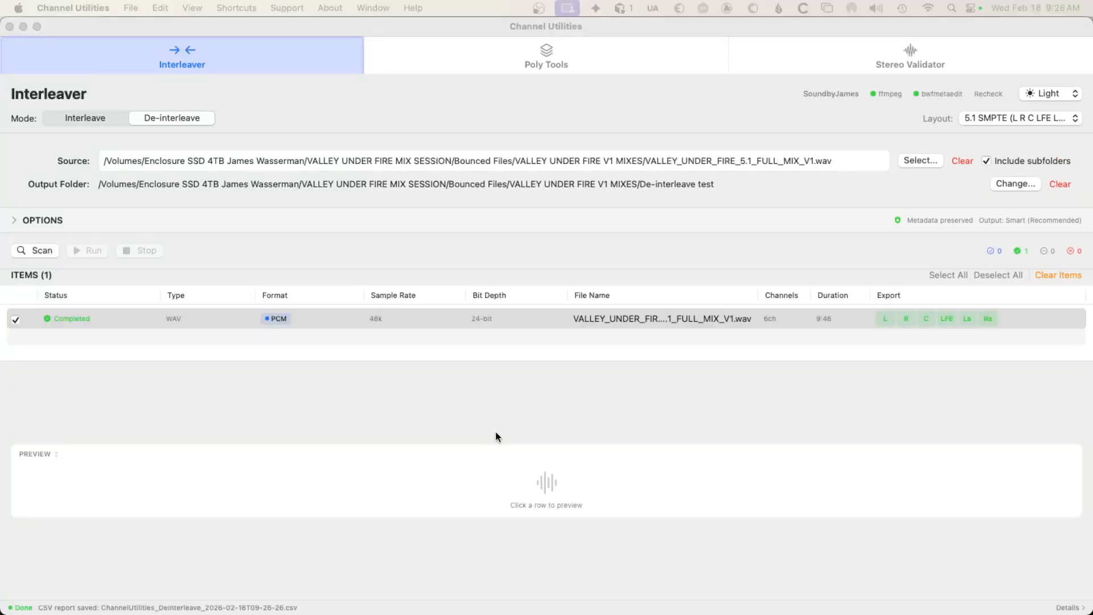
Run the de-interleave on the 5.1 mix, then switch to Finder and expand the De-interleave test folder.
{"action": "left_click", "coordinate": [493, 426]}
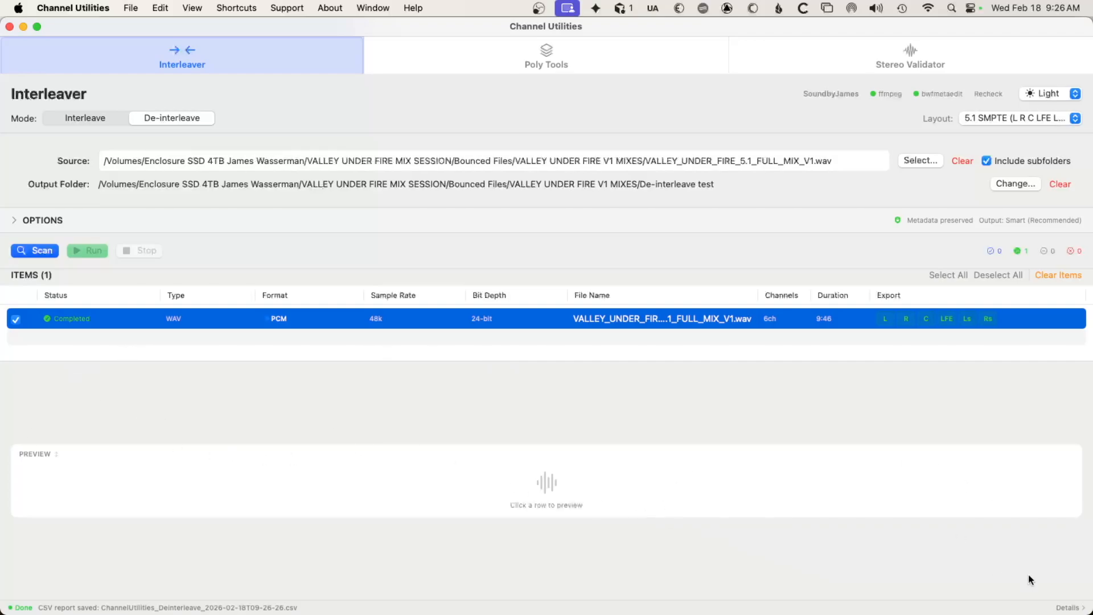
{"action": "key", "text": "super+Tab"}
{"action": "key", "text": "super+Tab"}
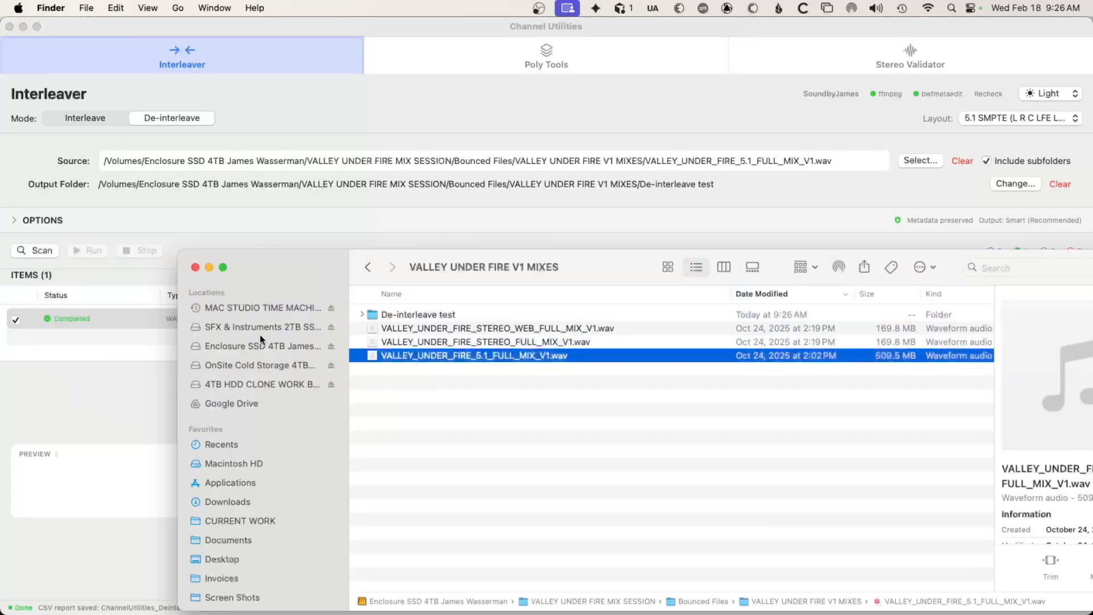
{"action": "left_click_drag", "start_coordinate": [525, 267], "coordinate": [514, 108]}
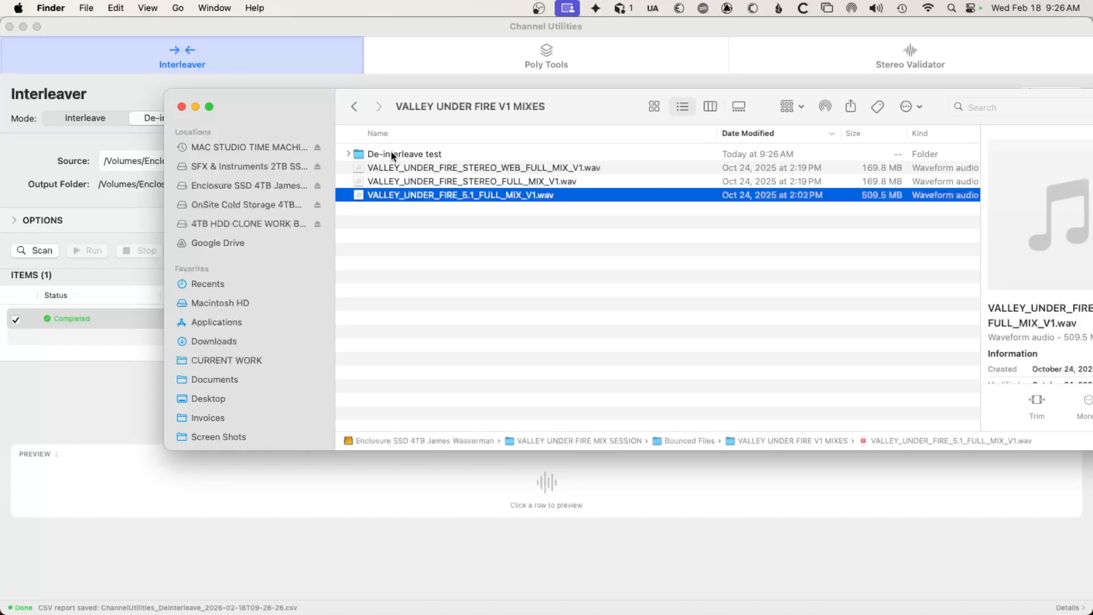
{"action": "left_click", "coordinate": [347, 154]}
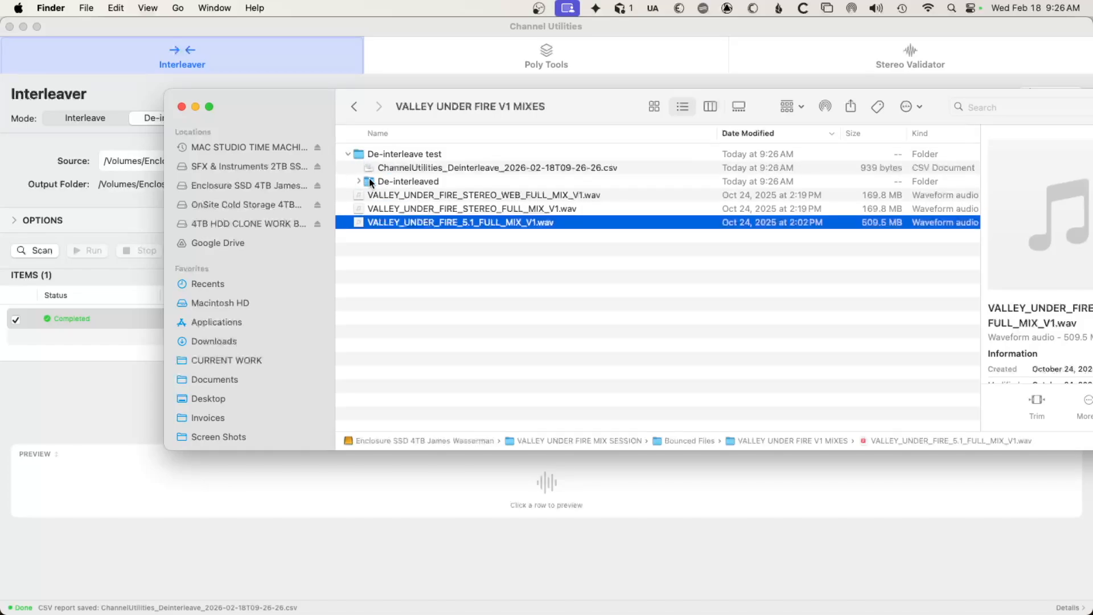
Preview ChannelUtilities_Deinterleave_2026-02-18T09-26-26.csv, examine all of its report columns, and close the preview.
{"action": "left_click", "coordinate": [449, 168]}
{"action": "key", "text": "space"}
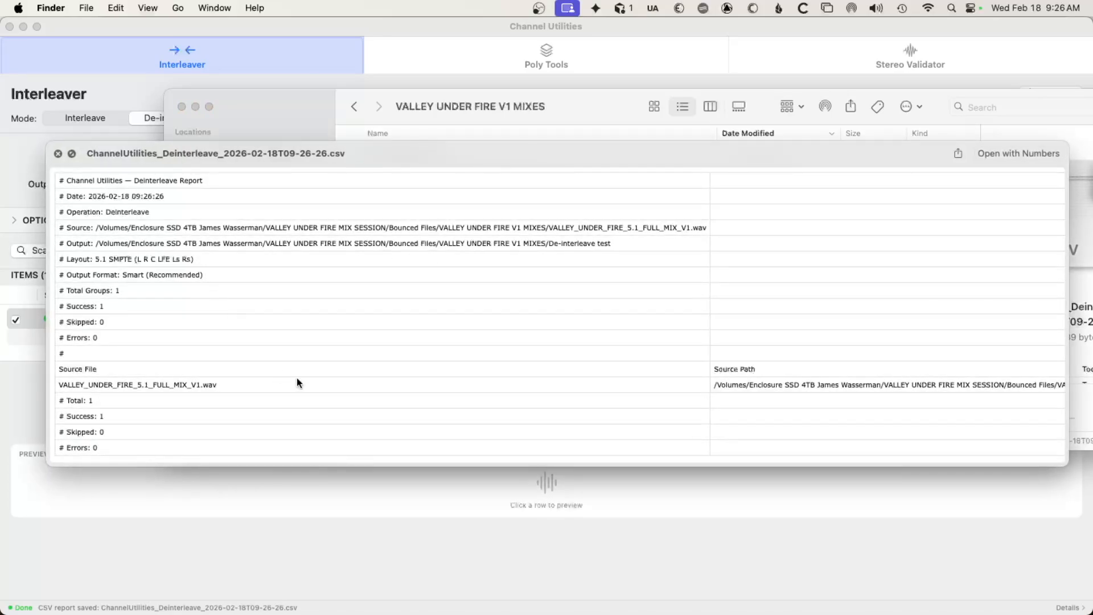
{"action": "scroll", "coordinate": [296, 378], "scroll_direction": "right", "scroll_amount": 10}
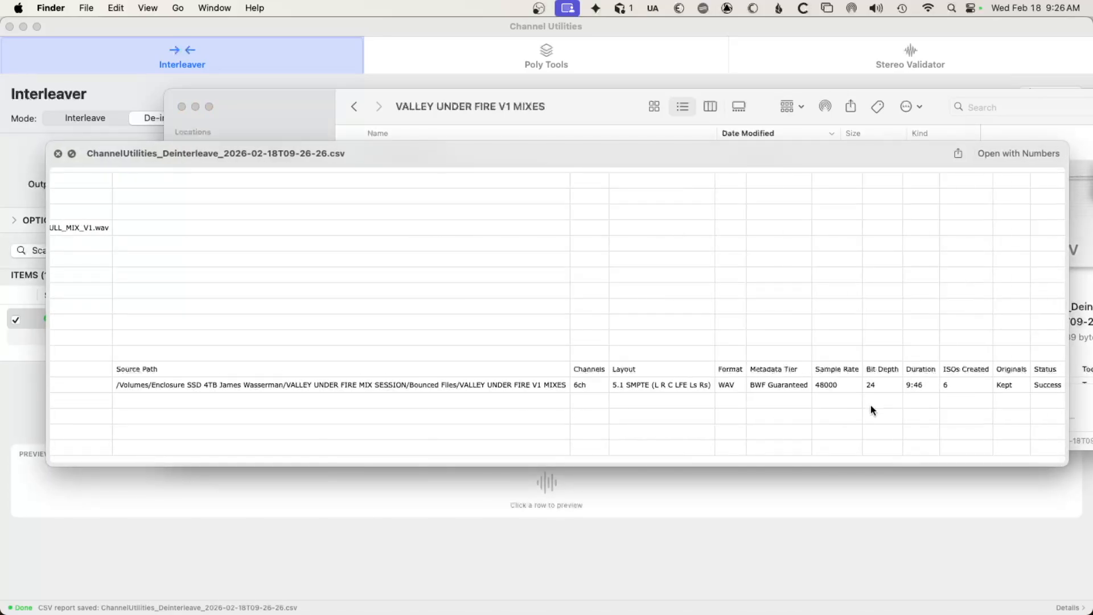
{"action": "scroll", "coordinate": [815, 399], "scroll_direction": "left", "scroll_amount": 10}
{"action": "key", "text": "space"}
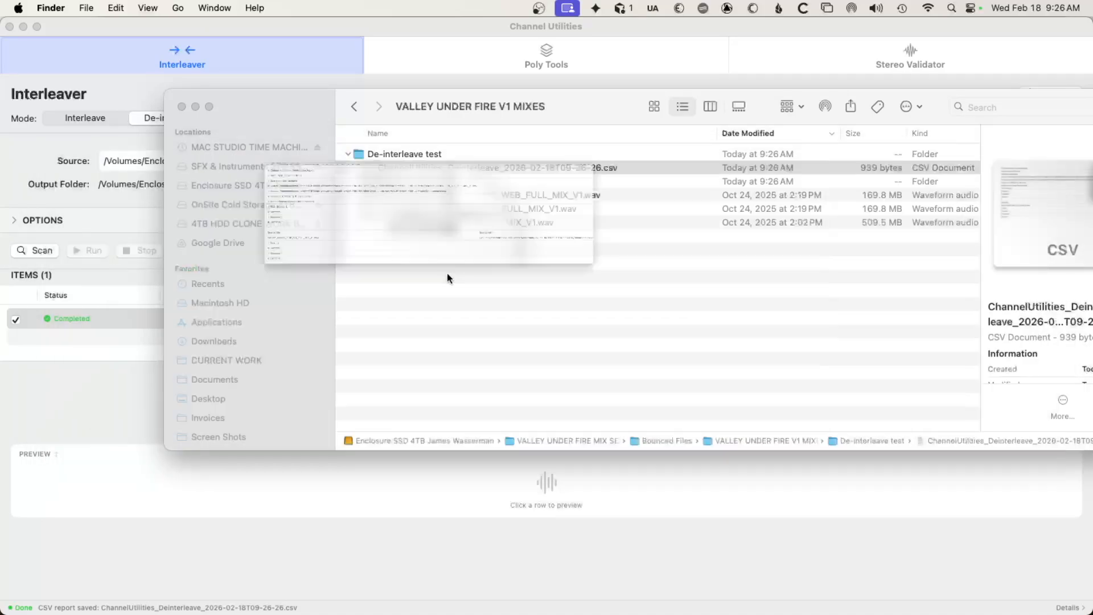
Expand the De-interleaved folder and go through the mono channel files exported from the 5.1 mix.
{"action": "left_click", "coordinate": [354, 179]}
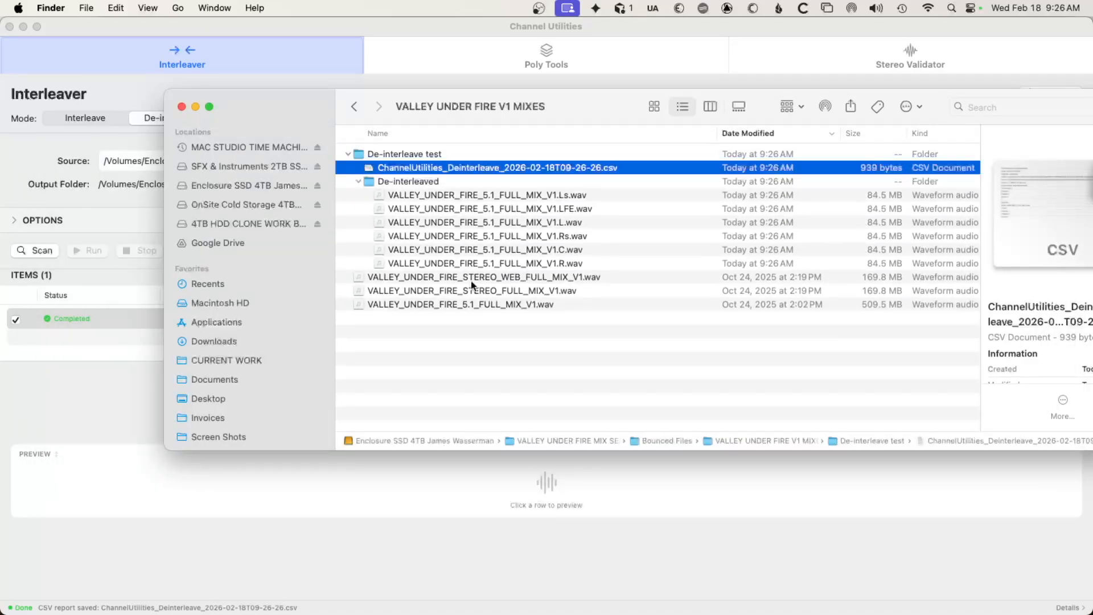
{"action": "left_click", "coordinate": [477, 195]}
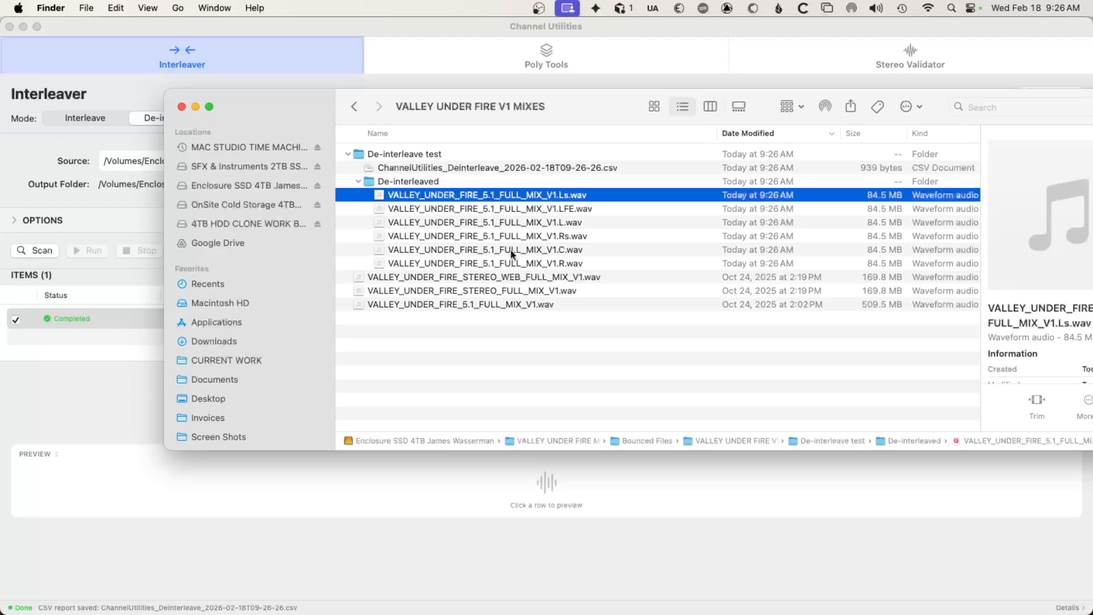
{"action": "key", "text": "Down"}
{"action": "key", "text": "Down"}
{"action": "key", "text": "Down"}
{"action": "key", "text": "Down"}
{"action": "key", "text": "Down"}
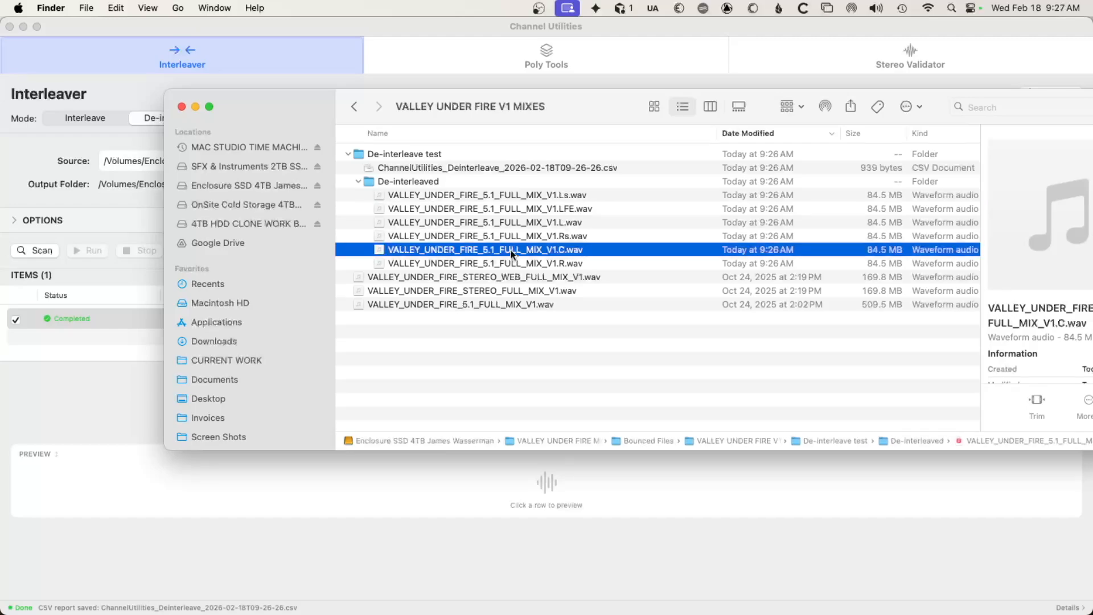
{"action": "key", "text": "Up"}
{"action": "key", "text": "Up"}
{"action": "key", "text": "Up"}
{"action": "key", "text": "Up"}
{"action": "key", "text": "Up"}
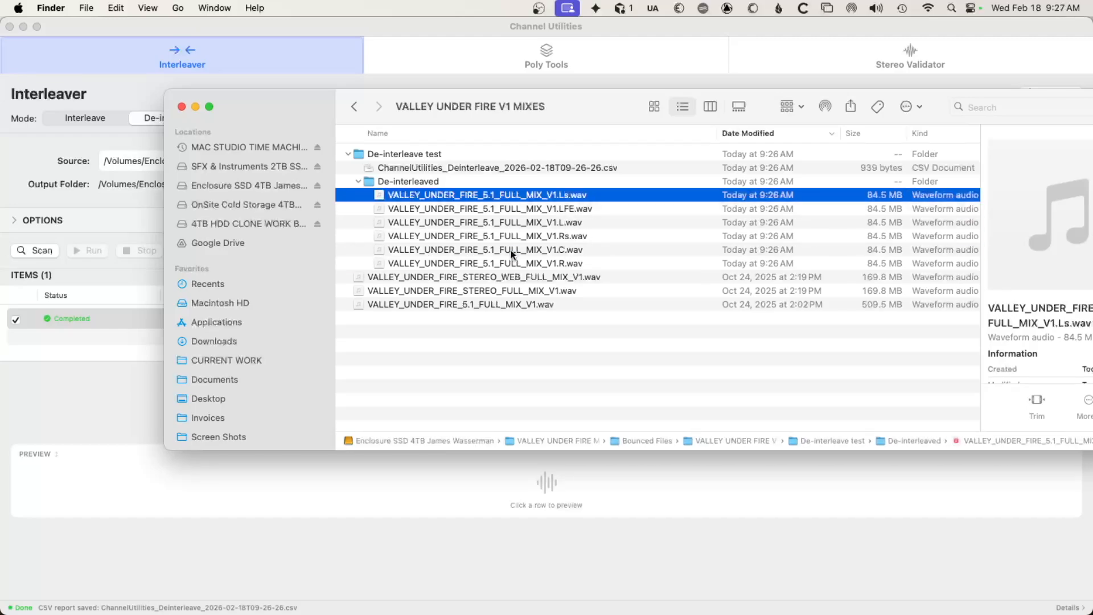
{"action": "key", "text": "Down"}
{"action": "key", "text": "Down"}
{"action": "key", "text": "Down"}
{"action": "key", "text": "Down"}
{"action": "key", "text": "Down"}
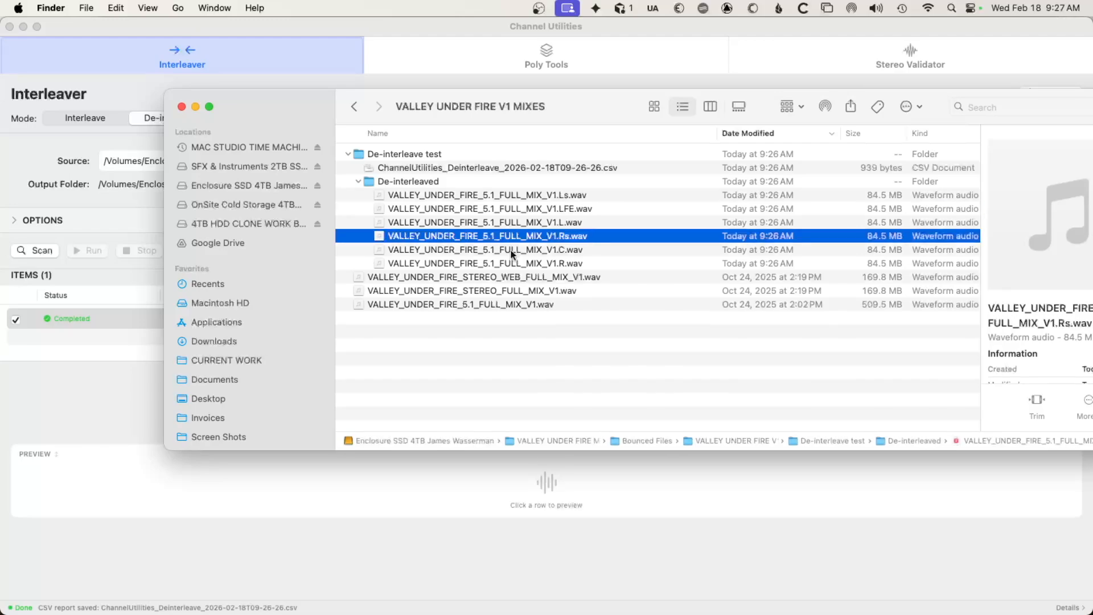
{"action": "key", "text": "Up"}
{"action": "key", "text": "Up"}
{"action": "key", "text": "Up"}
{"action": "key", "text": "Up"}
{"action": "key", "text": "Up"}
{"action": "key", "text": "Up"}
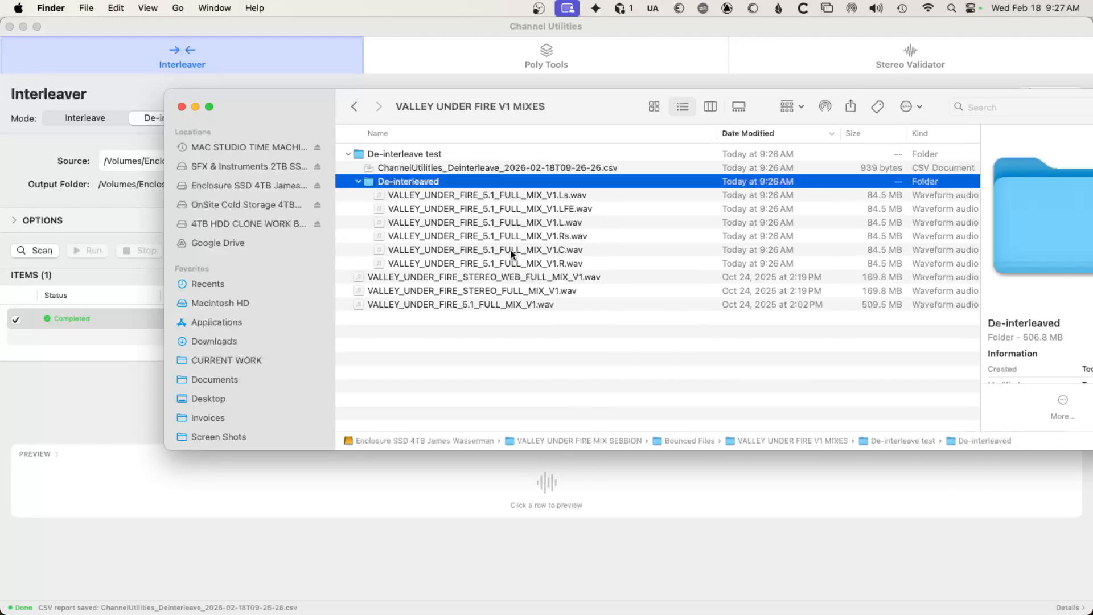
Collapse the De-interleaved folder, close the Finder window and return to Channel Utilities.
{"action": "key", "text": "Left"}
{"action": "key", "text": "super+w"}
{"action": "left_click", "coordinate": [278, 418]}
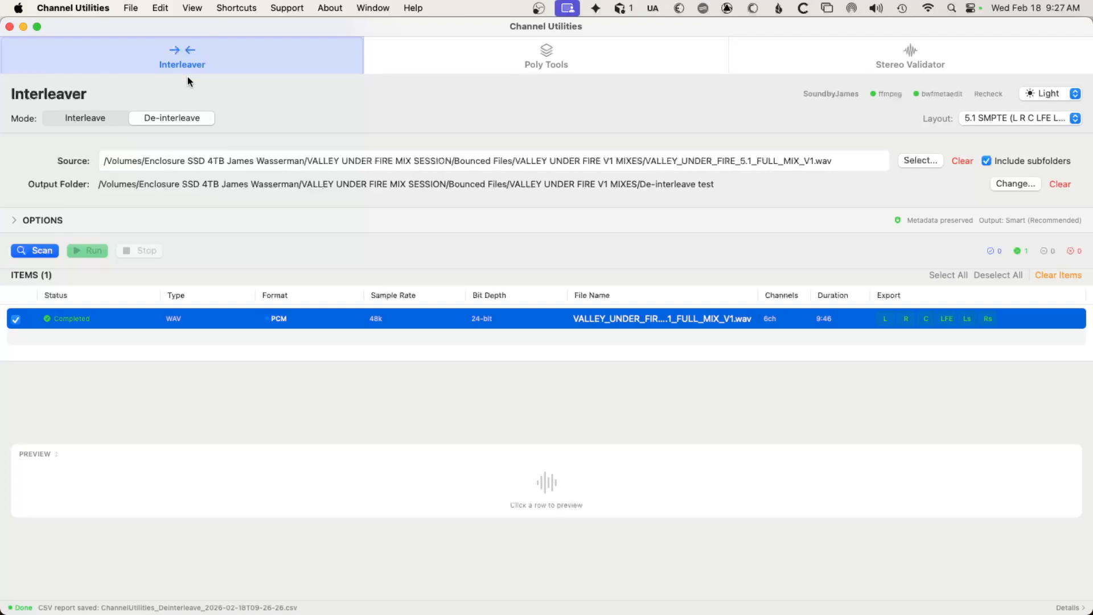
{"action": "key", "text": "super+i"}
{"action": "key", "text": "super+d"}
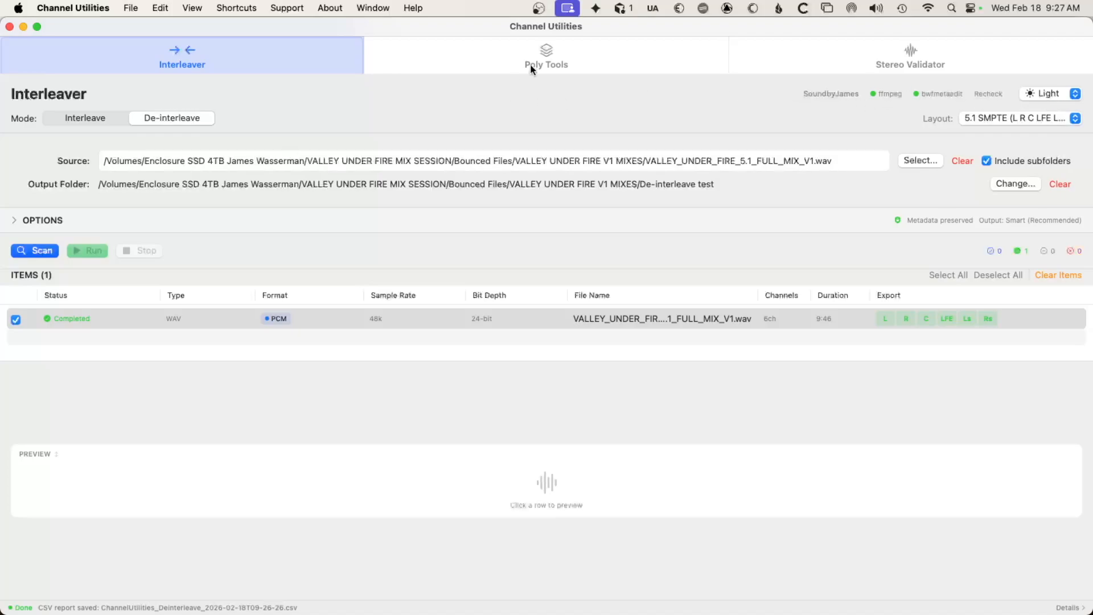
Try the Dark appearance for the app and restore the Light appearance.
{"action": "left_click", "coordinate": [1047, 96]}
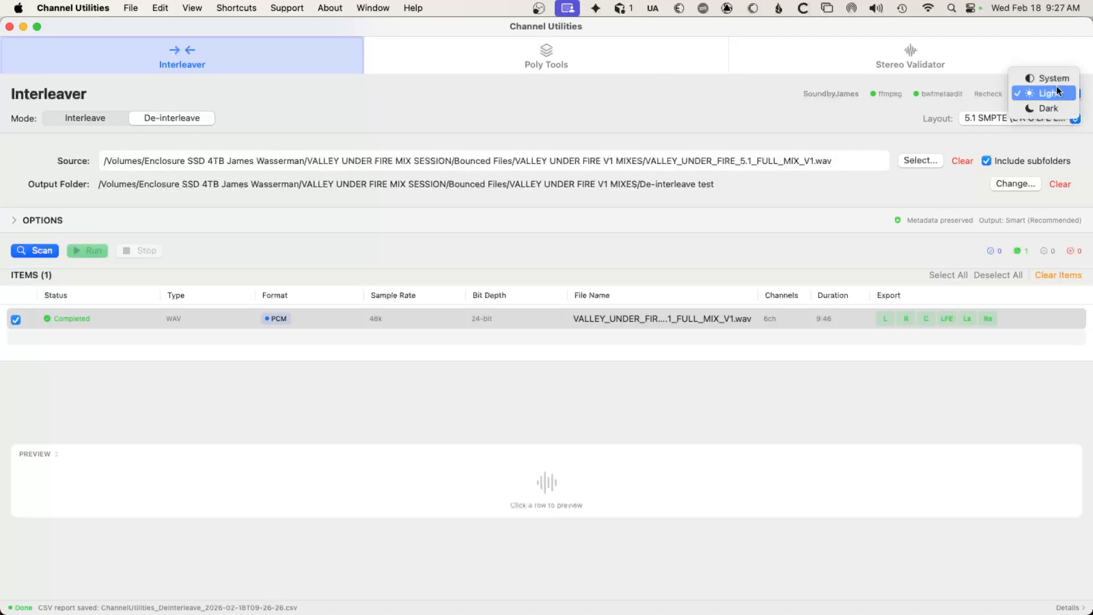
{"action": "left_click", "coordinate": [1044, 111]}
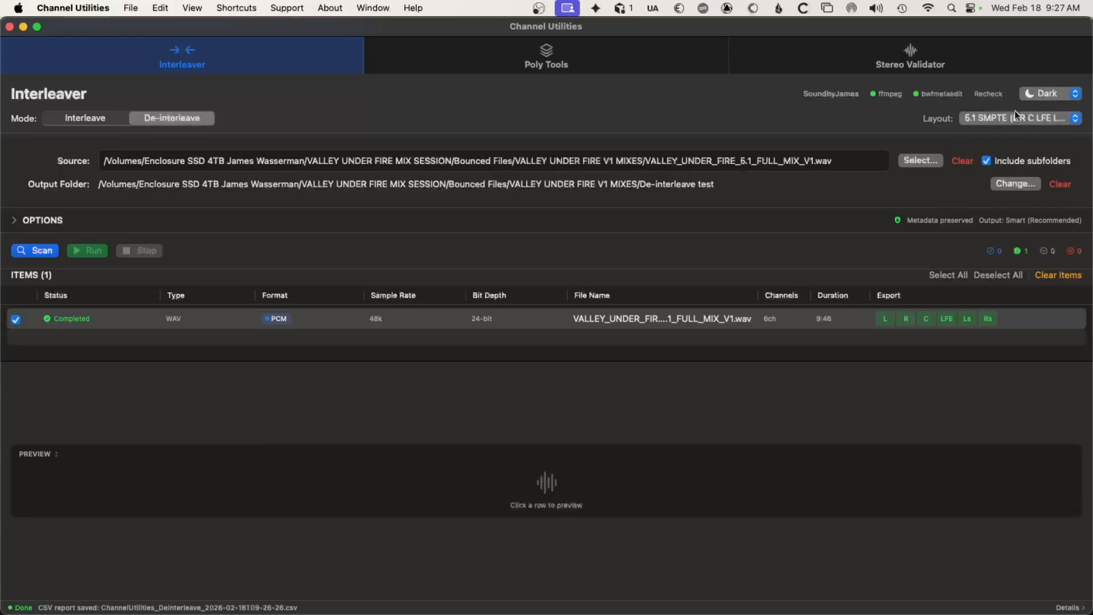
{"action": "left_click", "coordinate": [1061, 96]}
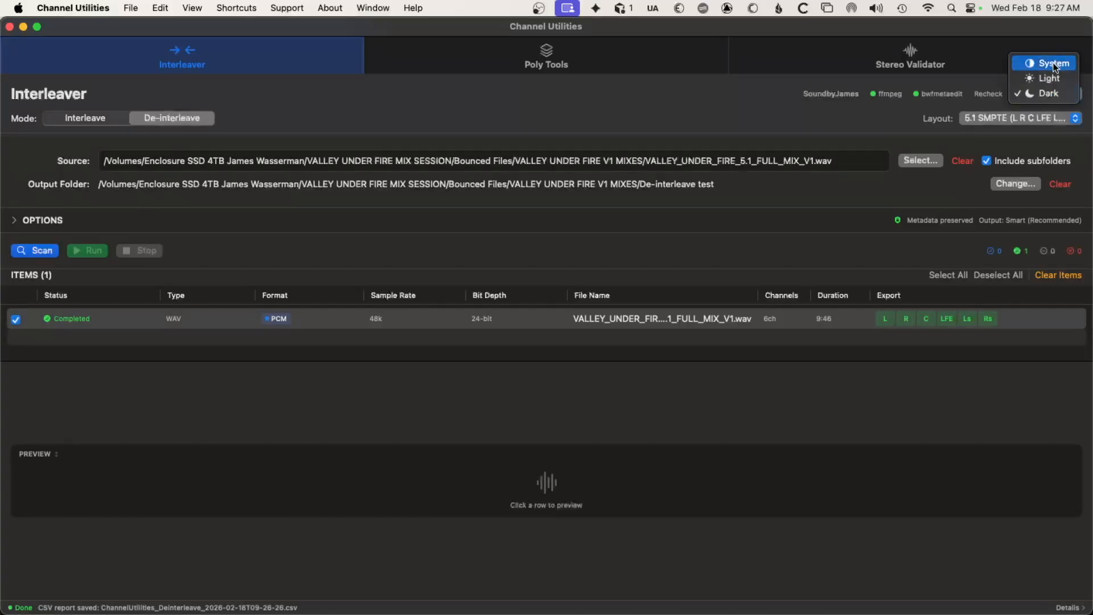
{"action": "left_click", "coordinate": [1057, 78]}
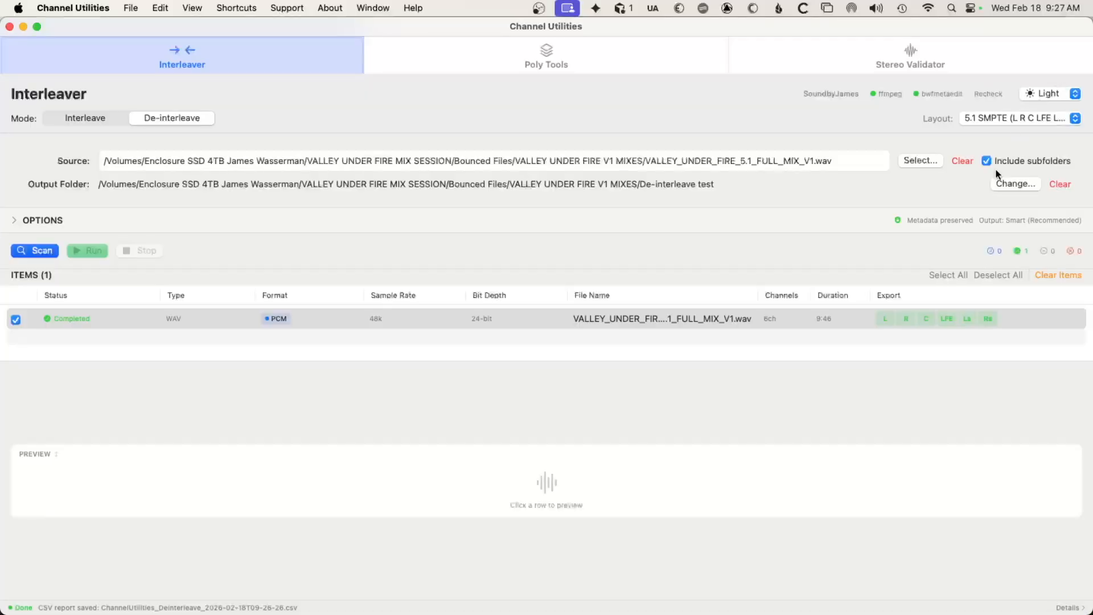
Expand the Interleaver options and turn off Generate CSV Report.
{"action": "left_click", "coordinate": [22, 224]}
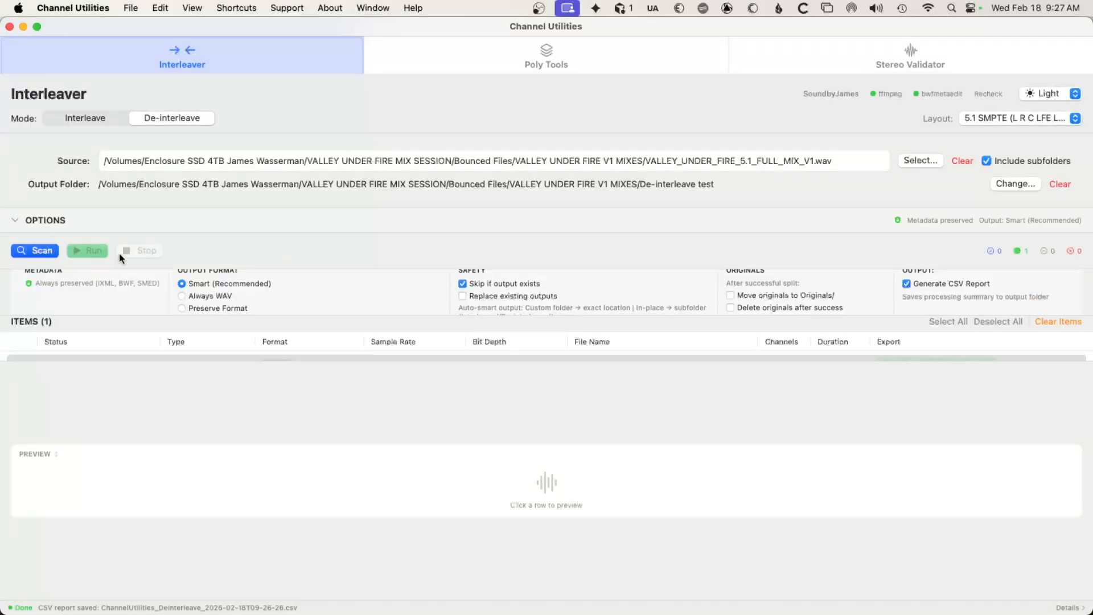
{"action": "scroll", "coordinate": [809, 293], "scroll_direction": "down", "scroll_amount": 1}
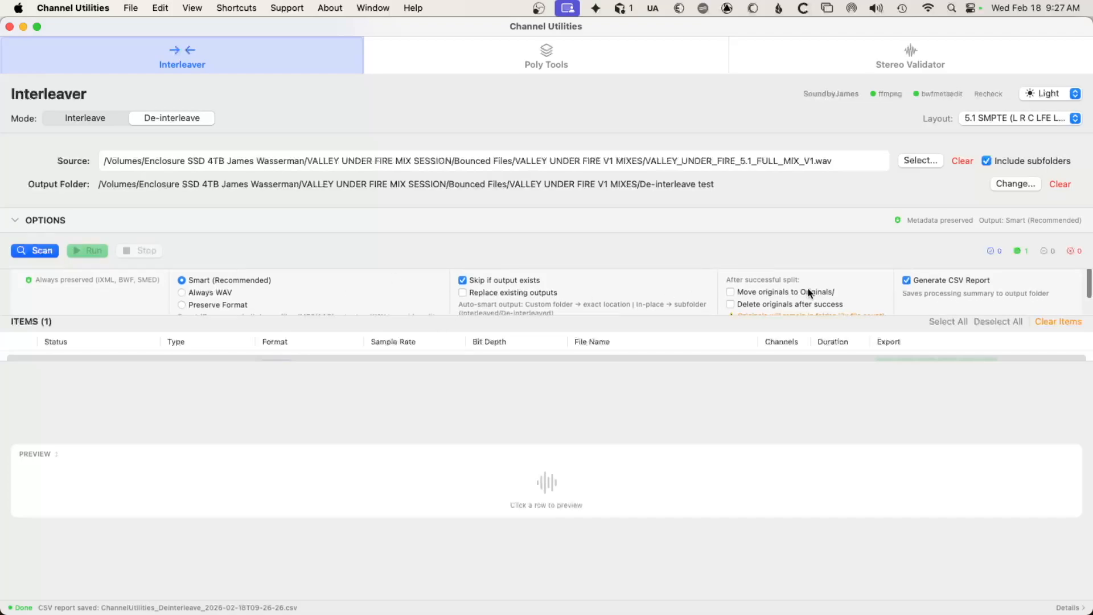
{"action": "left_click", "coordinate": [907, 281]}
Review the output format, safety and originals options, and enlarge the items area so the 5.1 mix row fits.
{"action": "scroll", "coordinate": [239, 286], "scroll_direction": "down", "scroll_amount": 2}
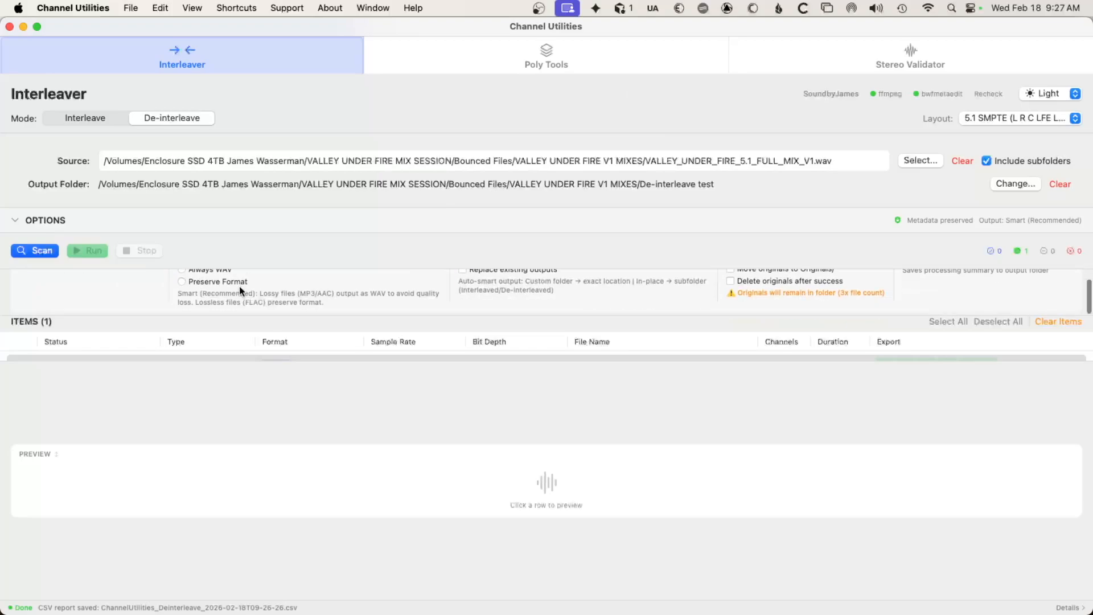
{"action": "scroll", "coordinate": [215, 288], "scroll_direction": "up", "scroll_amount": 3}
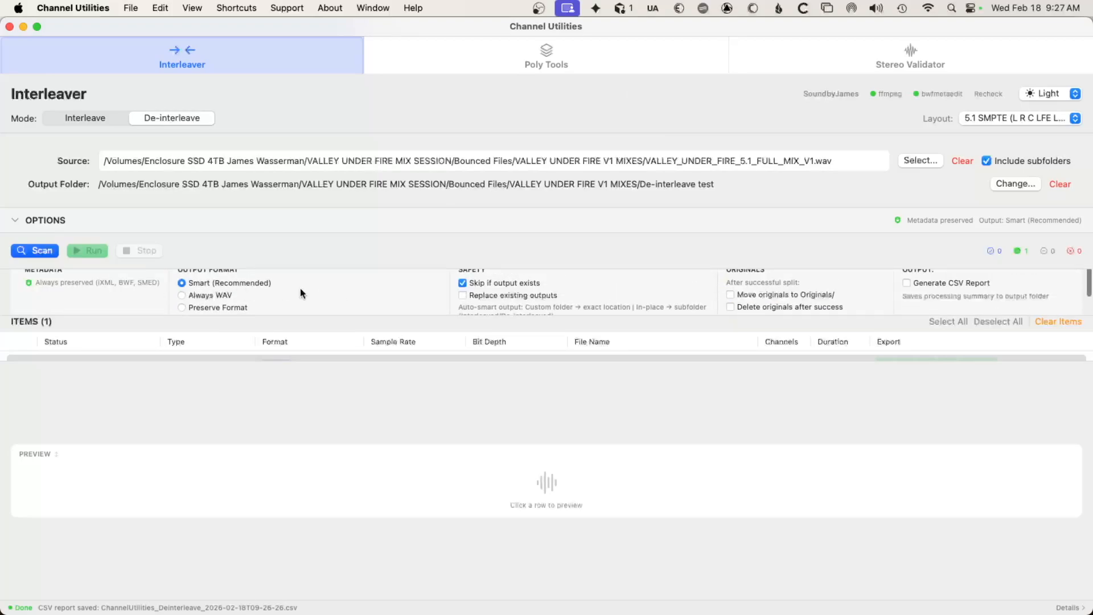
{"action": "scroll", "coordinate": [256, 289], "scroll_direction": "down", "scroll_amount": 2}
{"action": "scroll", "coordinate": [253, 283], "scroll_direction": "up", "scroll_amount": 3}
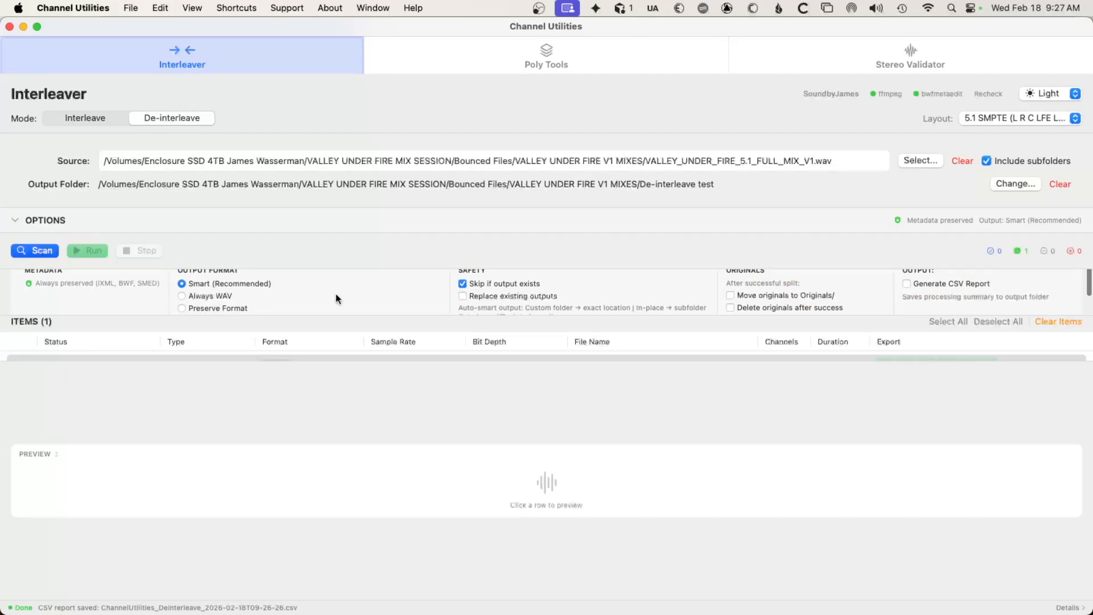
{"action": "scroll", "coordinate": [743, 296], "scroll_direction": "down", "scroll_amount": 2}
{"action": "scroll", "coordinate": [743, 296], "scroll_direction": "up", "scroll_amount": 3}
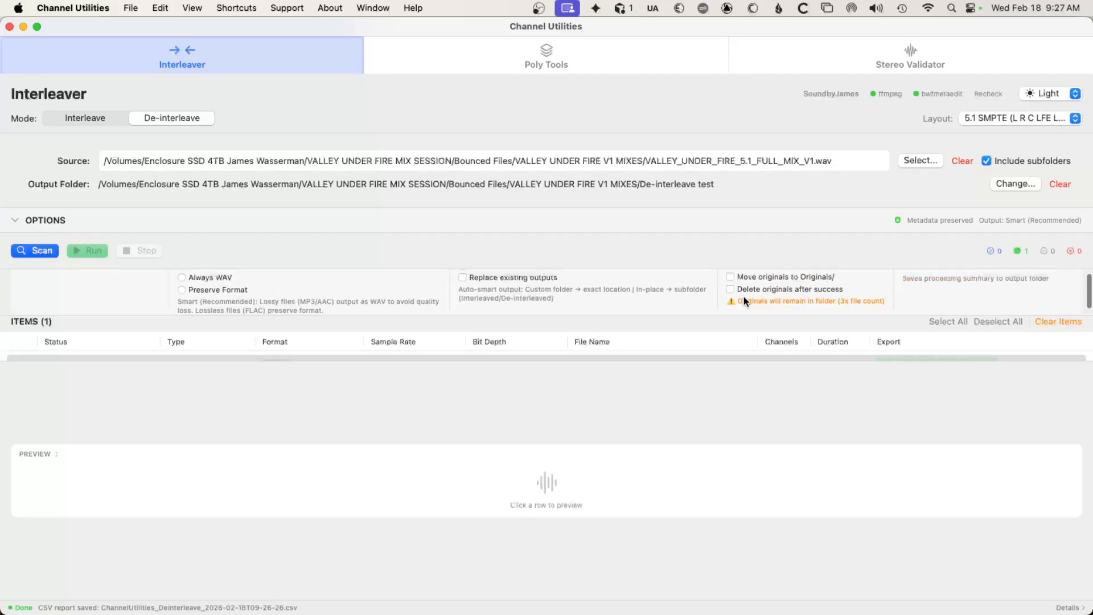
{"action": "scroll", "coordinate": [264, 293], "scroll_direction": "down", "scroll_amount": 2}
{"action": "scroll", "coordinate": [264, 293], "scroll_direction": "up", "scroll_amount": 3}
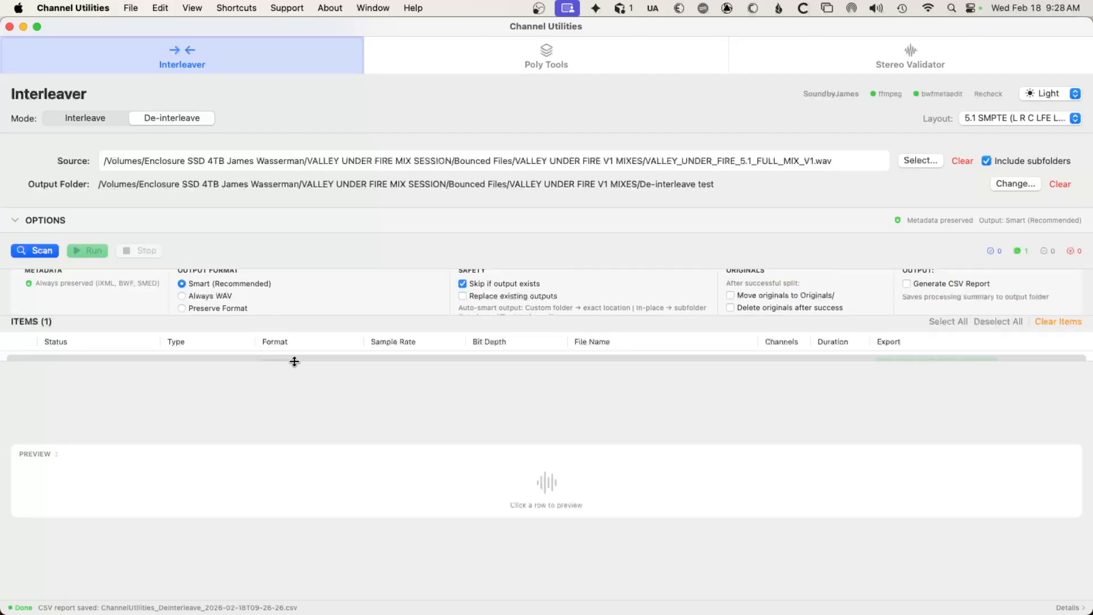
{"action": "left_click_drag", "start_coordinate": [293, 360], "coordinate": [304, 398]}
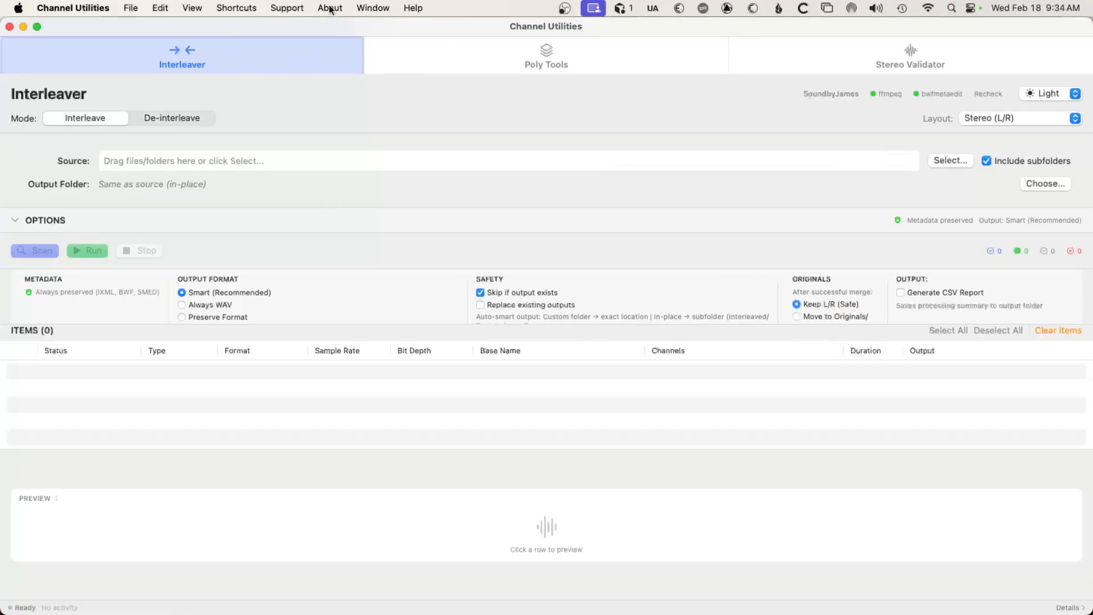
Open the developer's website in Chrome and look through the software page's Channel Utilities overview, download and Poly Tools sections.
{"action": "left_click", "coordinate": [330, 8]}
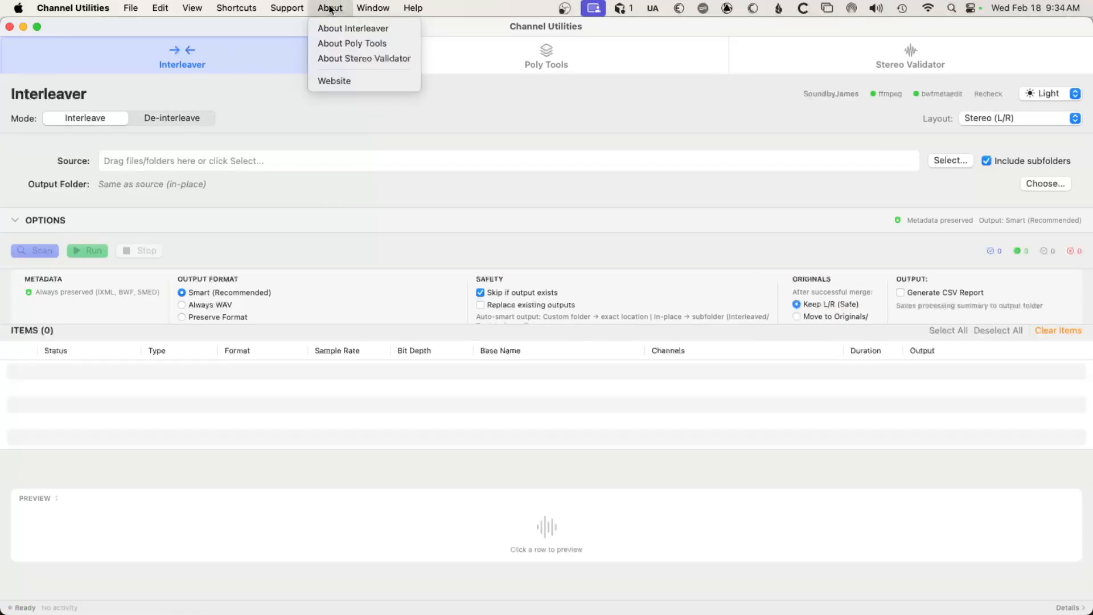
{"action": "left_click", "coordinate": [343, 81]}
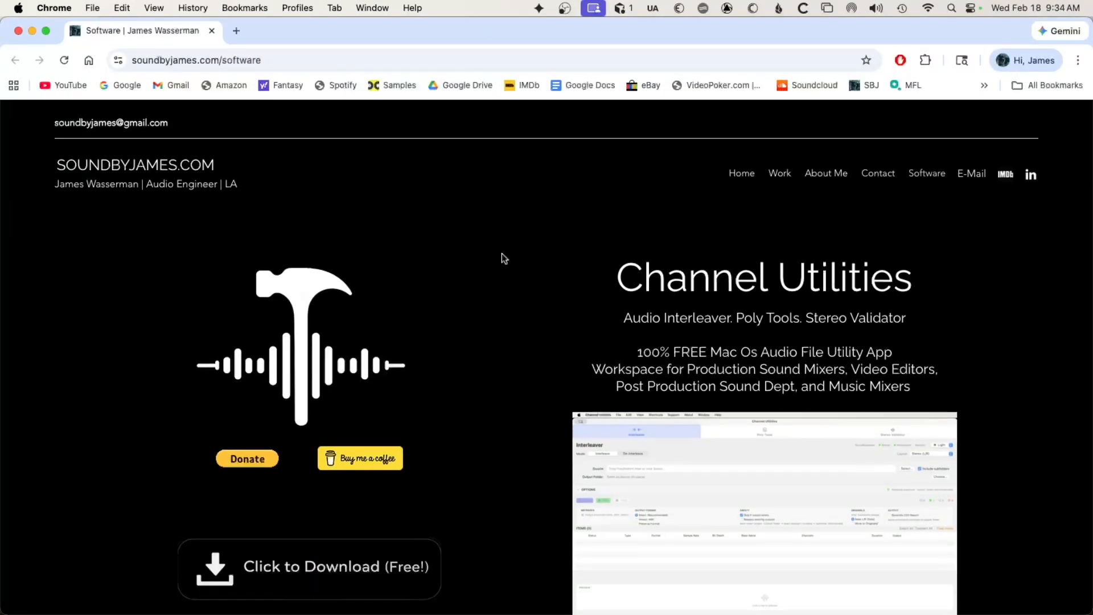
{"action": "scroll", "coordinate": [501, 254], "scroll_direction": "down", "scroll_amount": 2}
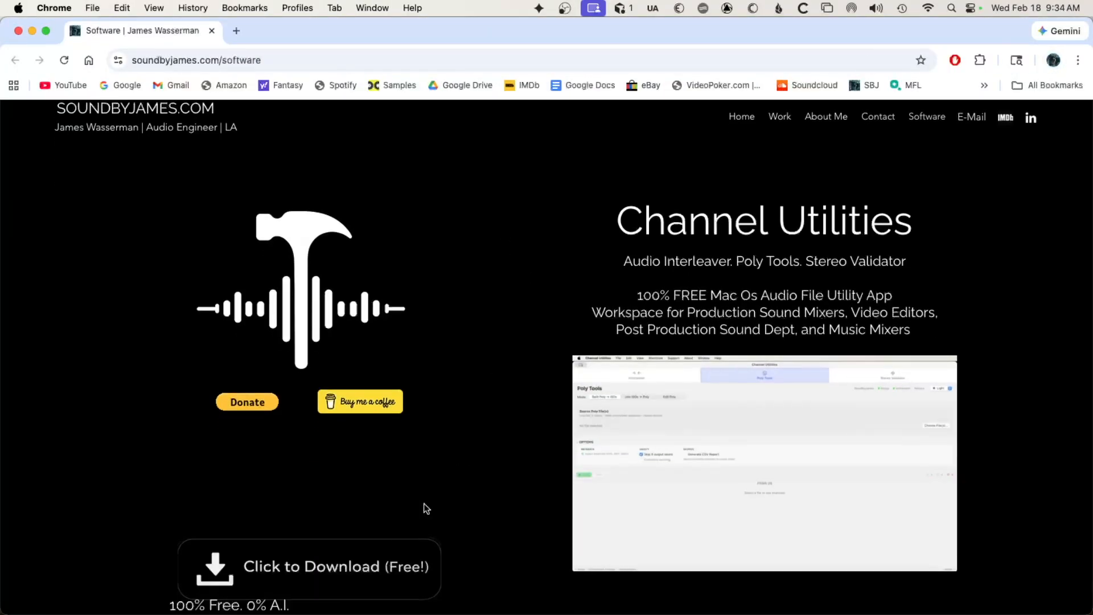
{"action": "scroll", "coordinate": [495, 447], "scroll_direction": "down", "scroll_amount": 10}
{"action": "scroll", "coordinate": [496, 449], "scroll_direction": "down", "scroll_amount": 20}
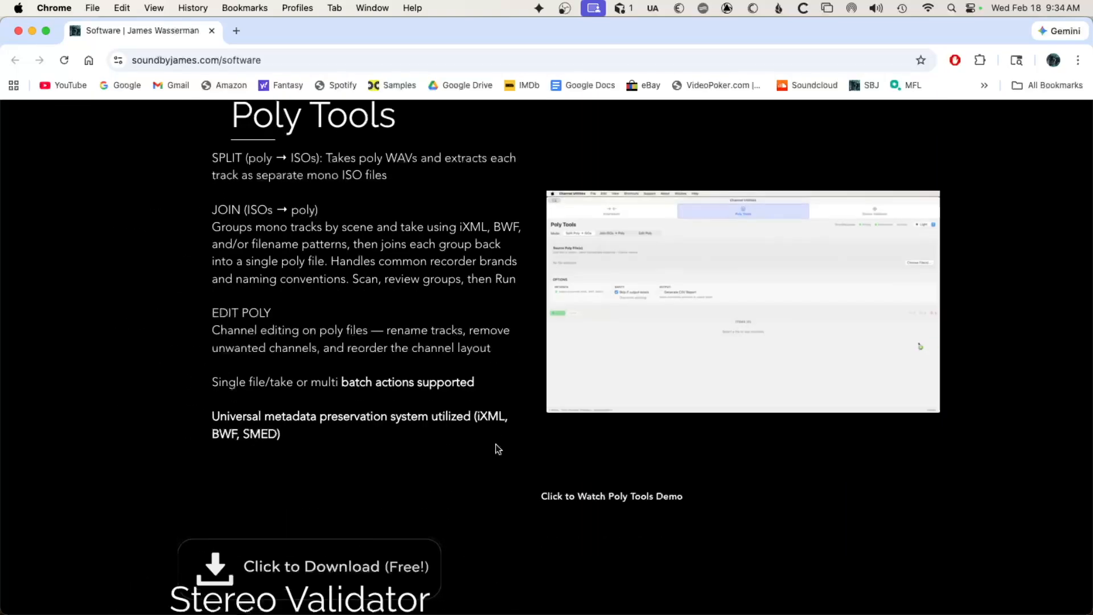
{"action": "scroll", "coordinate": [497, 448], "scroll_direction": "up", "scroll_amount": 20}
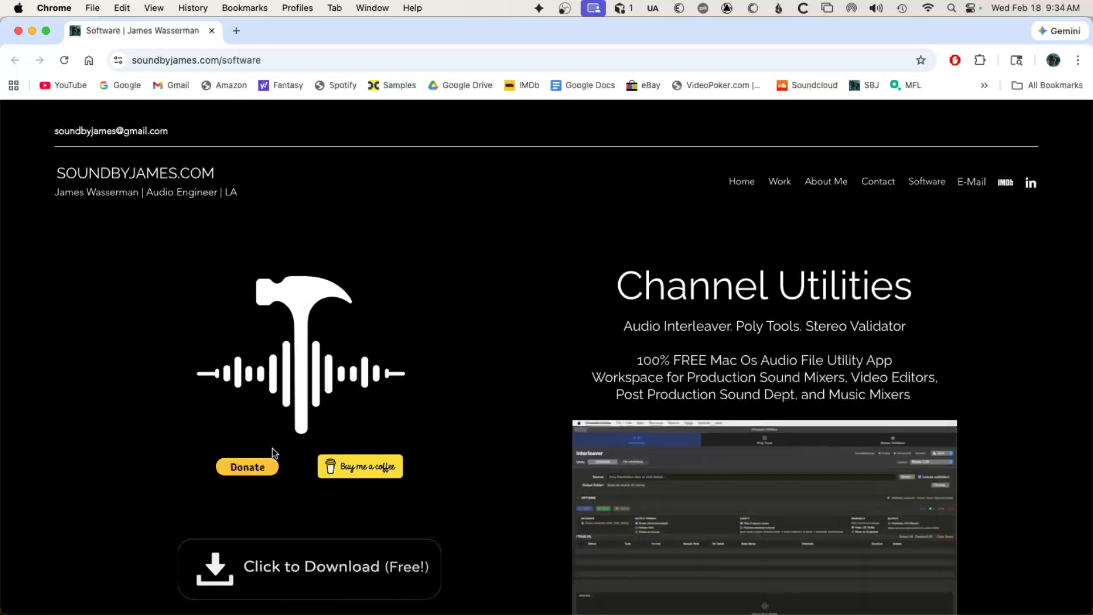
{"action": "scroll", "coordinate": [604, 385], "scroll_direction": "down", "scroll_amount": 1}
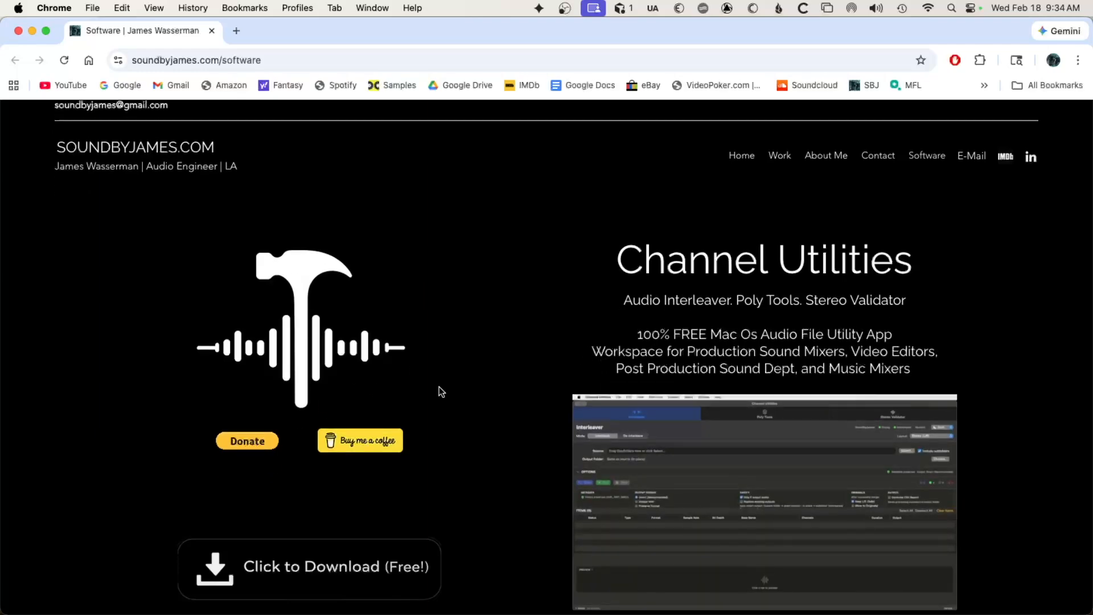
{"action": "scroll", "coordinate": [525, 408], "scroll_direction": "down", "scroll_amount": 4}
{"action": "scroll", "coordinate": [525, 408], "scroll_direction": "up", "scroll_amount": 5}
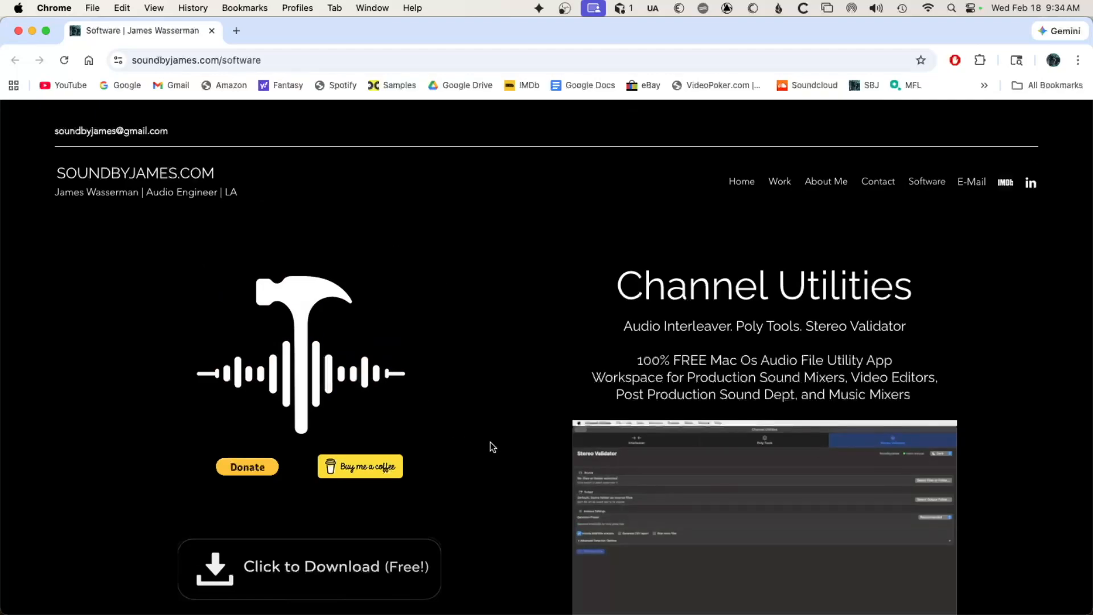
{"action": "scroll", "coordinate": [550, 418], "scroll_direction": "down", "scroll_amount": 4}
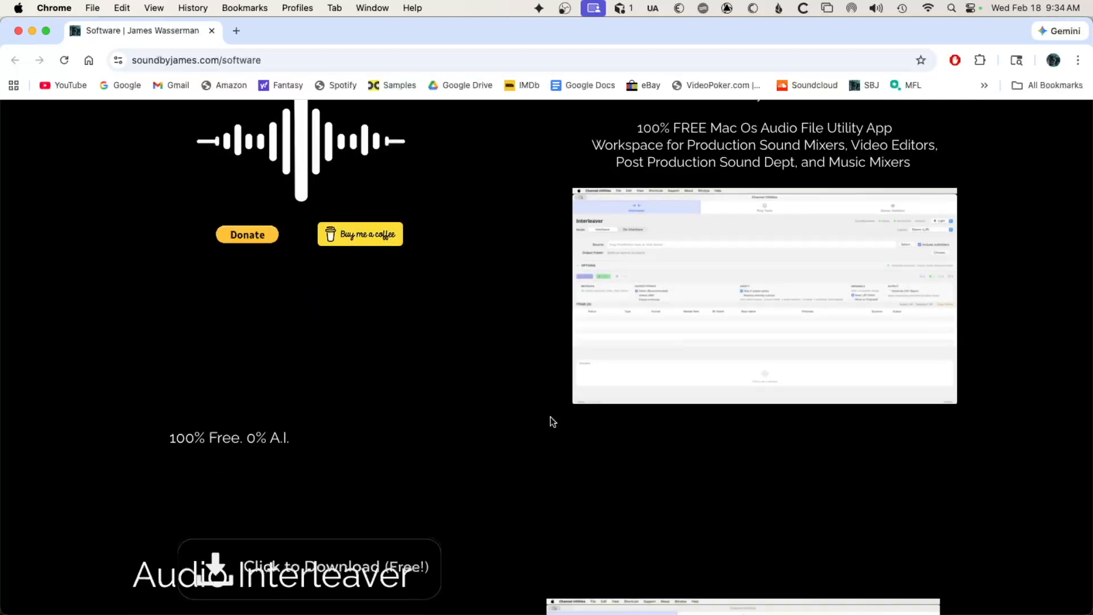